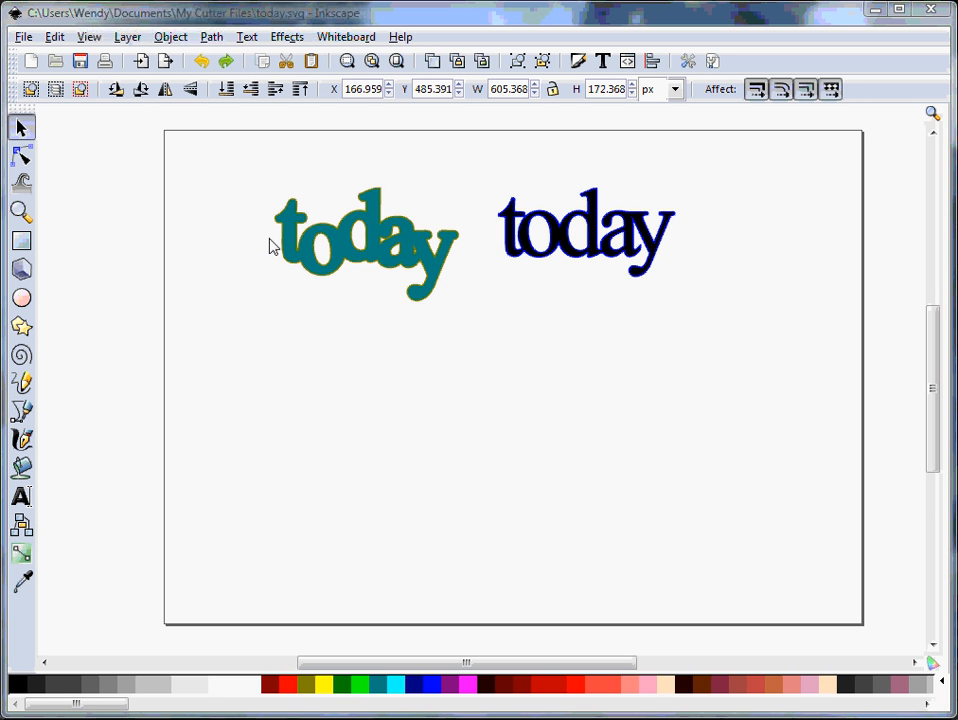
- Separate the stacked "today" layers: place the teal and black layers below the olive word, and the black layer below the blue word
left_click(298, 247)
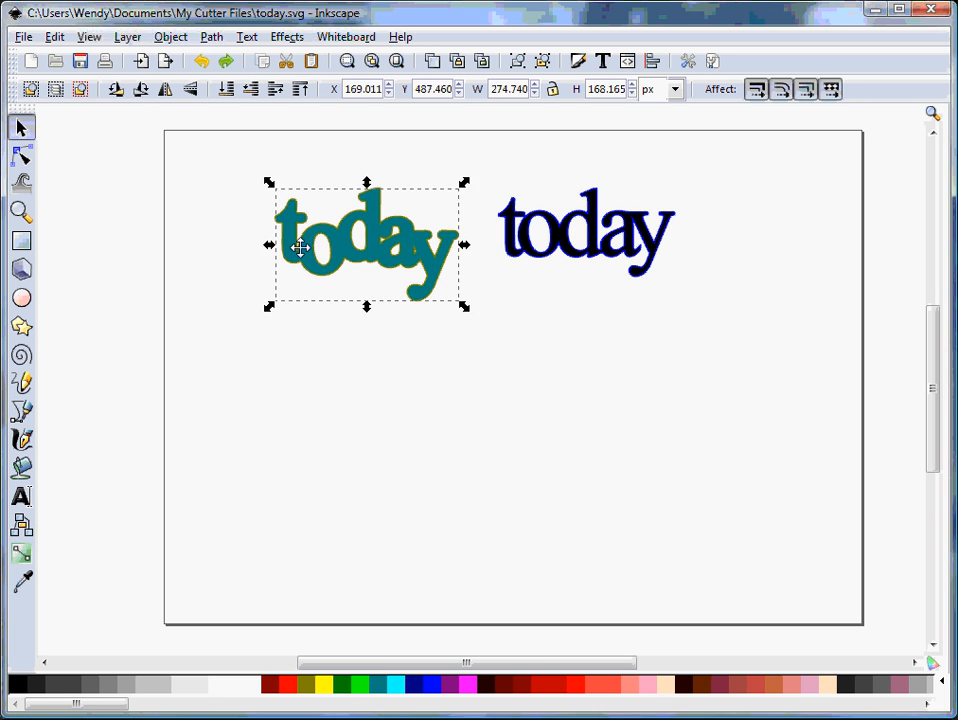
left_click_drag(299, 247, 298, 381)
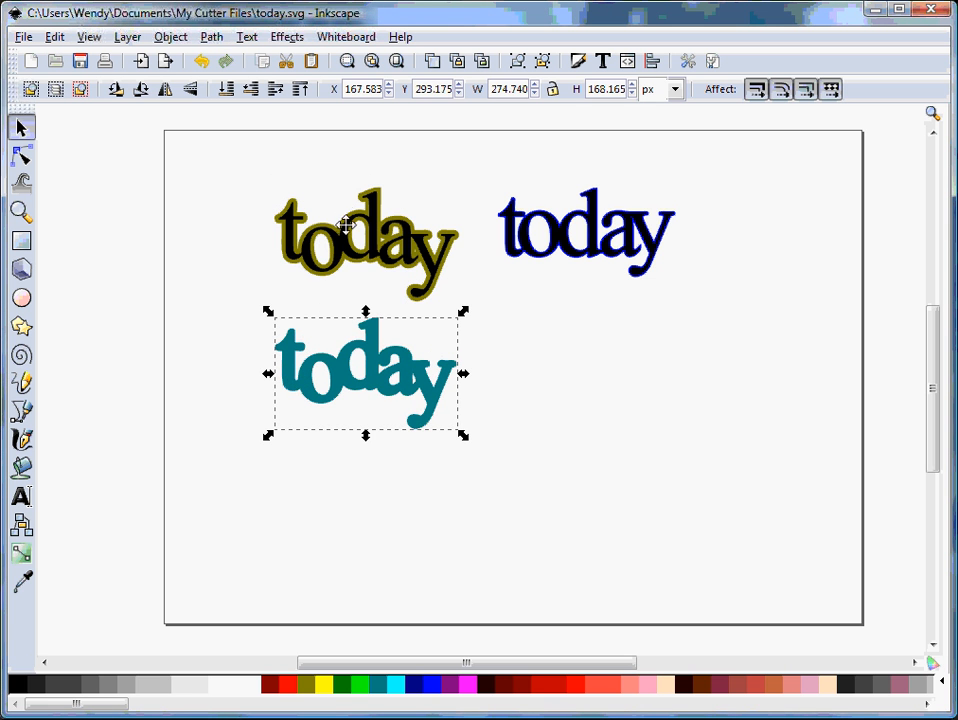
left_click(344, 231)
left_click_drag(344, 231, 344, 502)
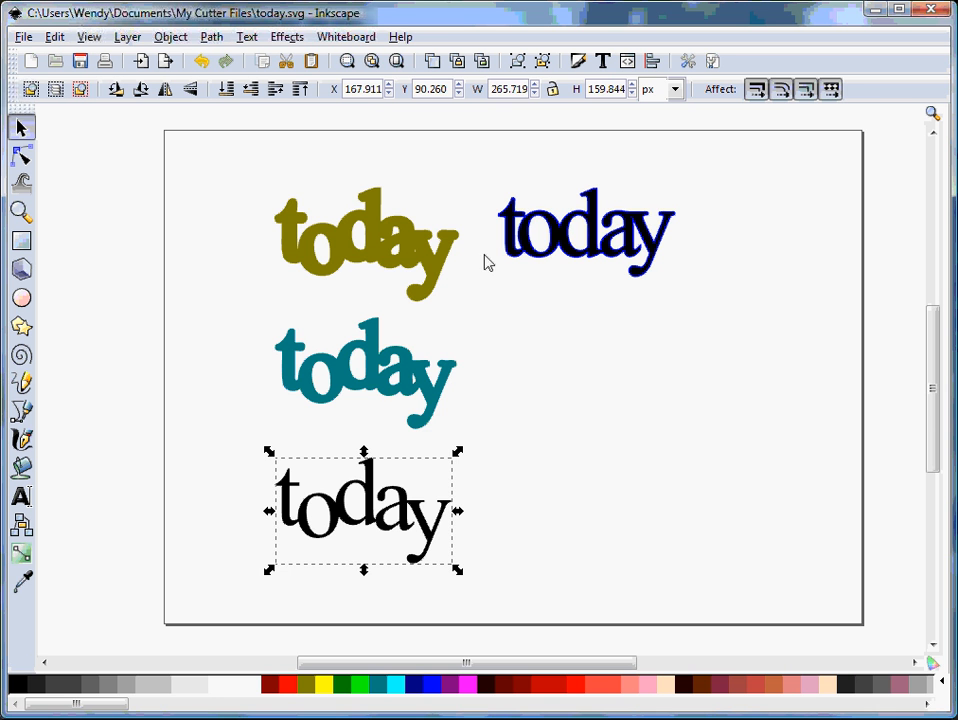
left_click_drag(551, 234, 551, 372)
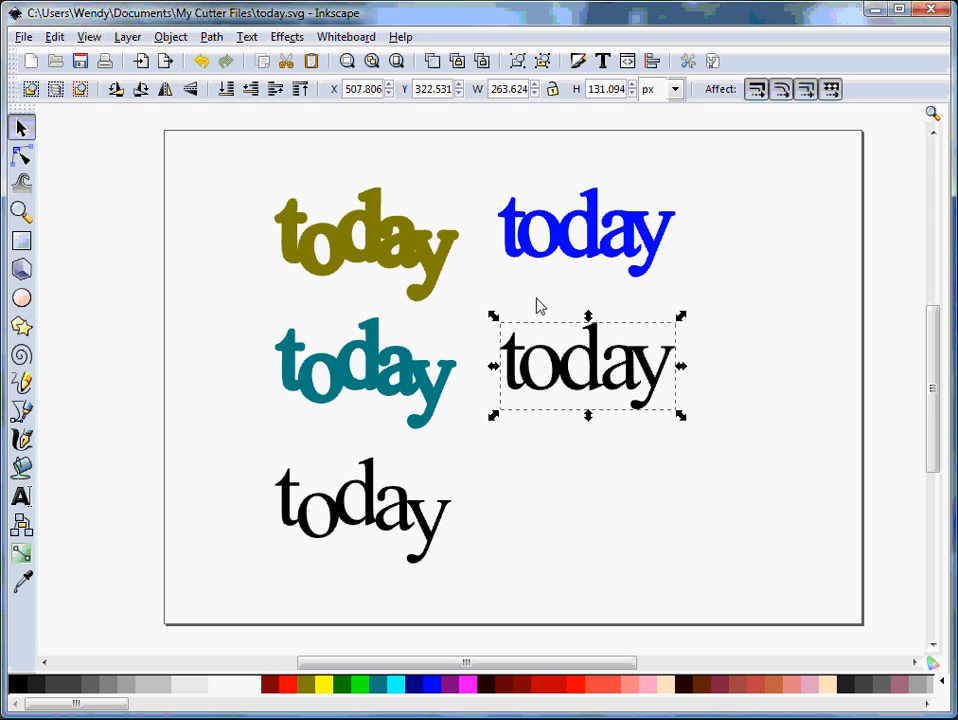
left_click(449, 183)
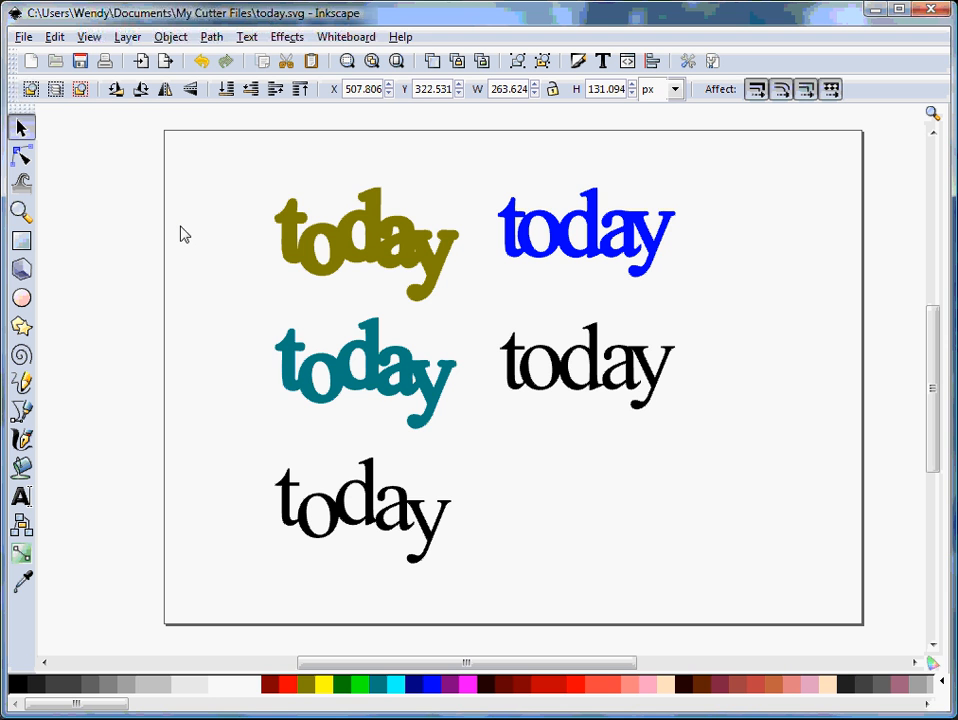
- Save the drawing as today.dxf in the Desktop Cutting Plotter (*.DXF) format in the My Cutter Files folder
left_click(24, 38)
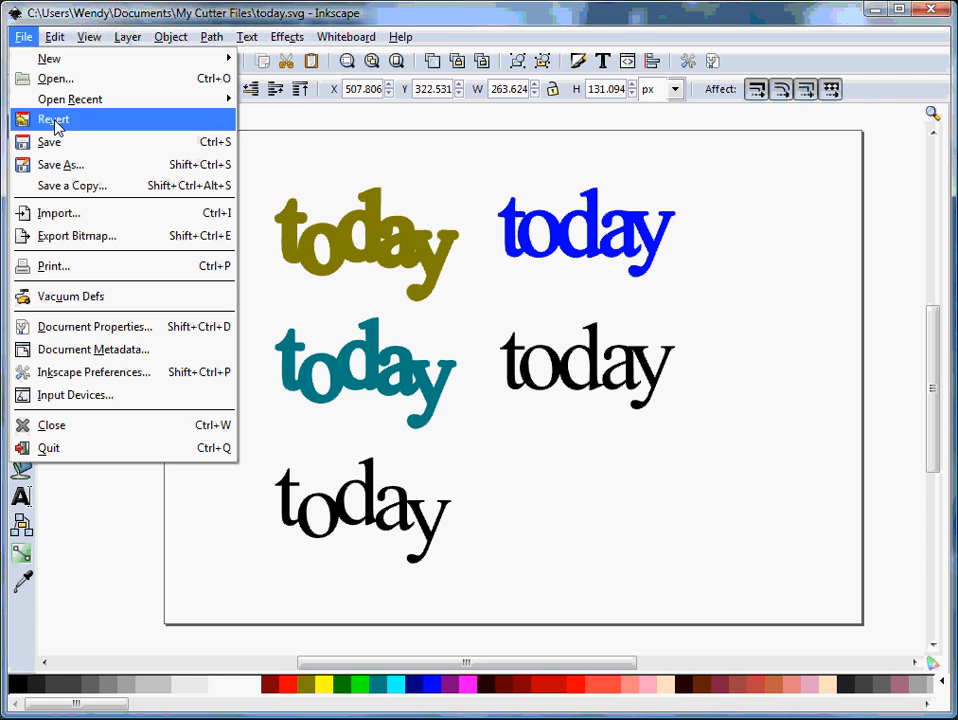
left_click(75, 164)
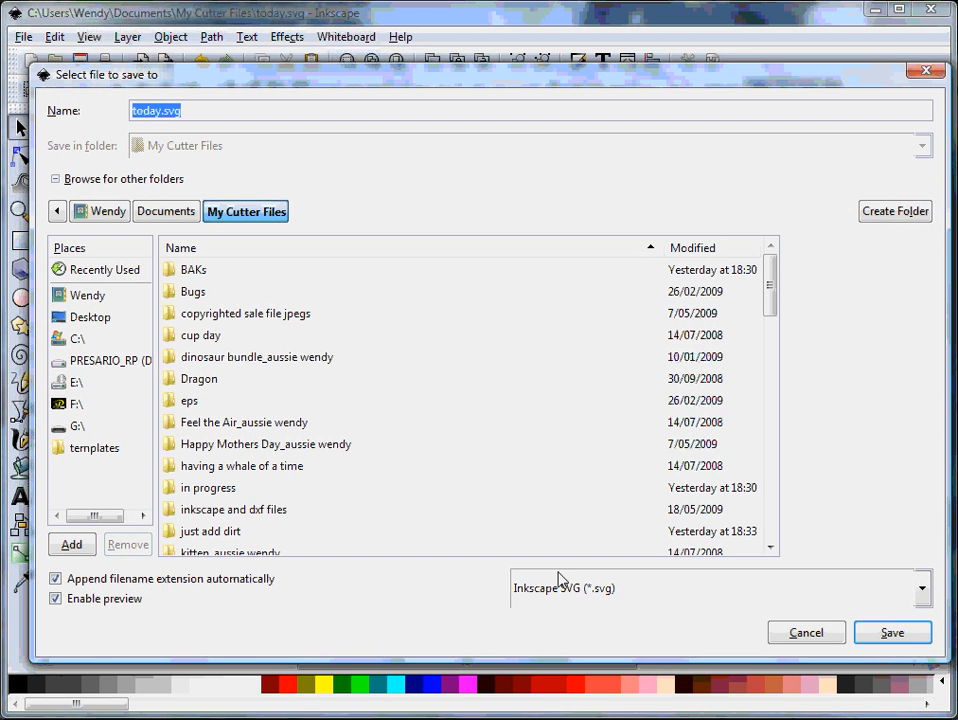
left_click(617, 590)
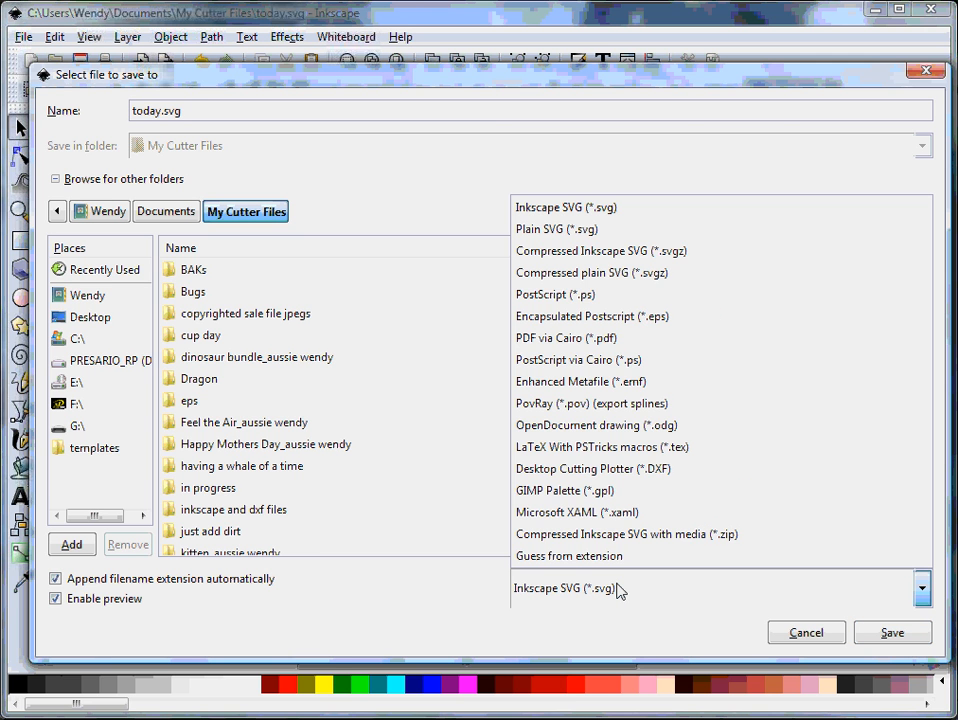
left_click(621, 470)
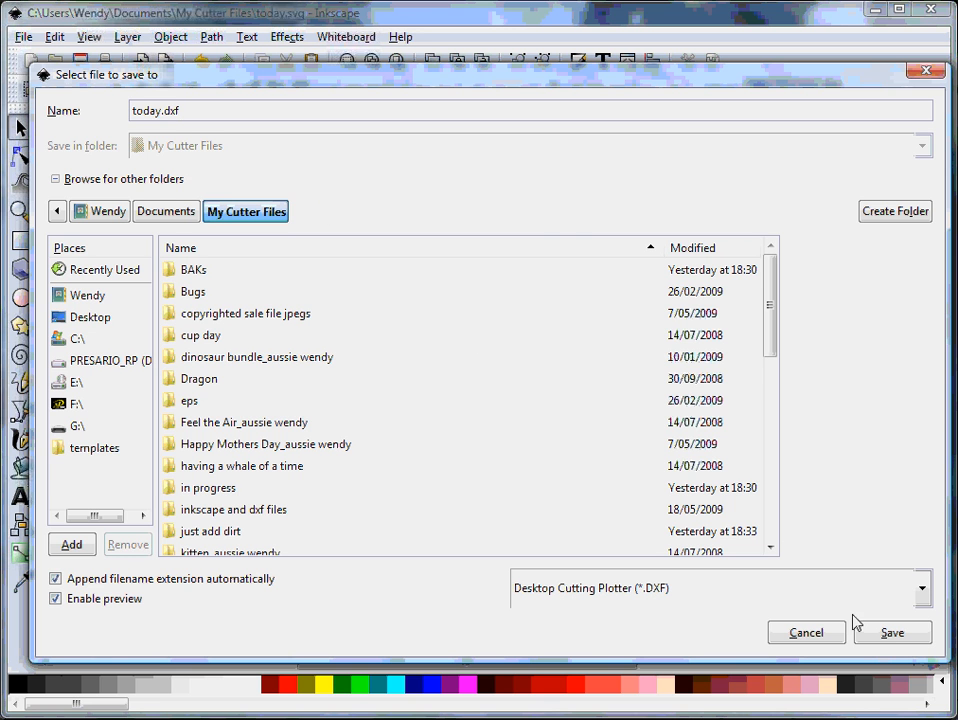
left_click(880, 634)
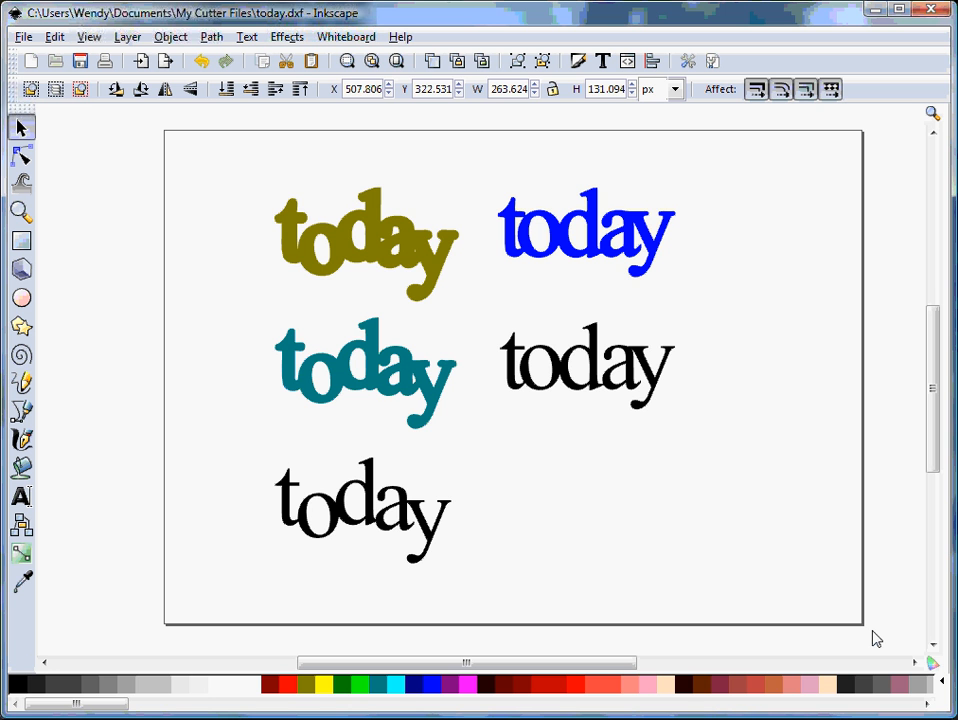
- Switch to ROBO Master and load the DXF file today.dxf from the My Cutter Files folder
left_click(874, 12)
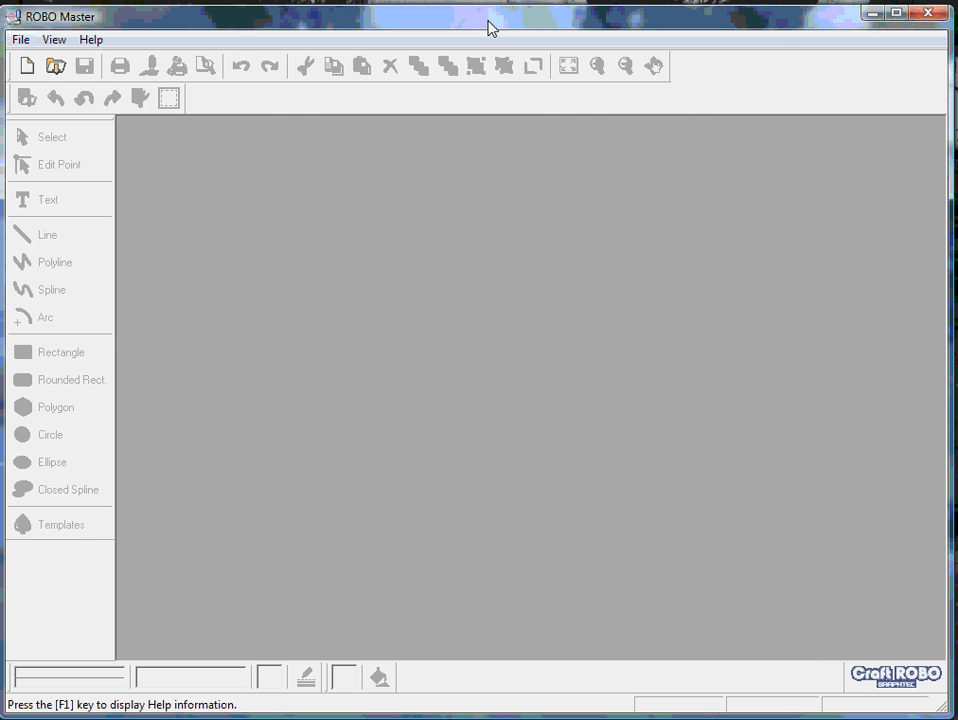
left_click(21, 41)
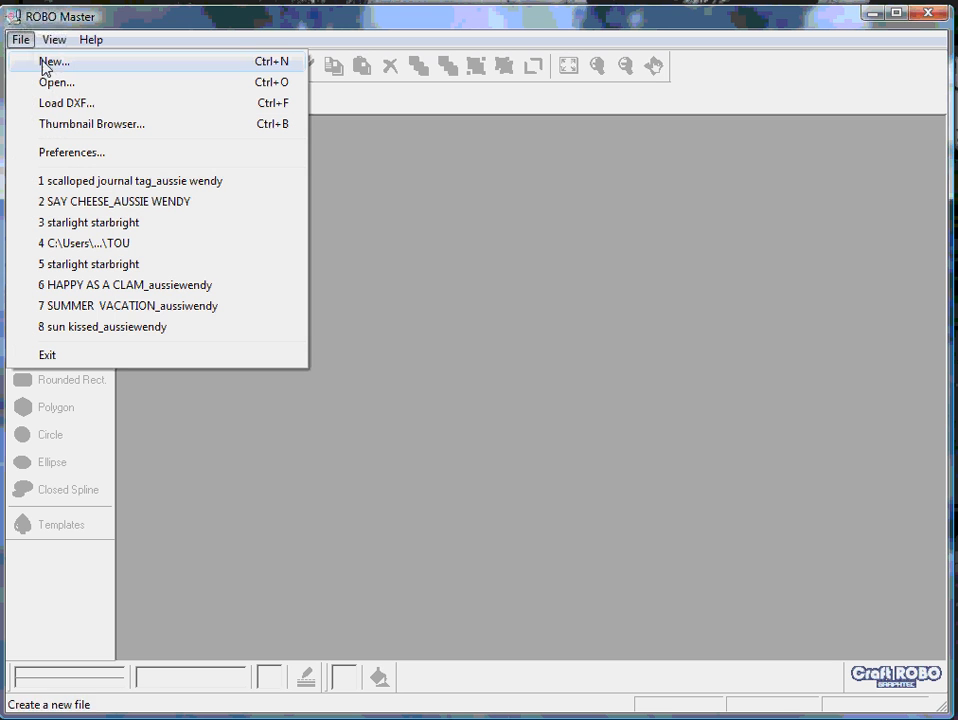
left_click(90, 108)
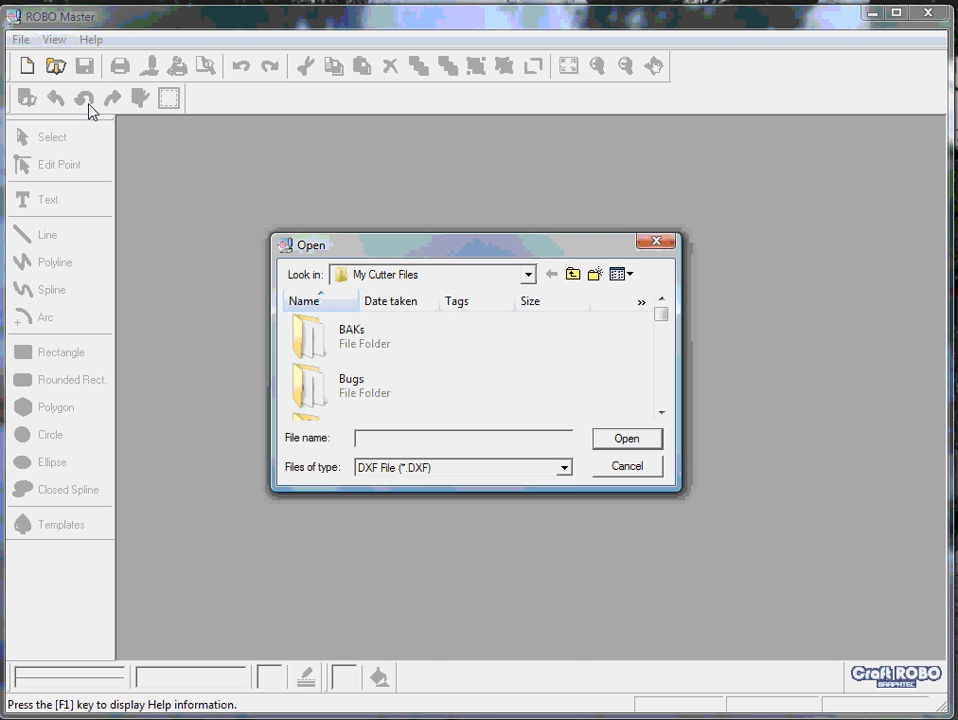
type("t")
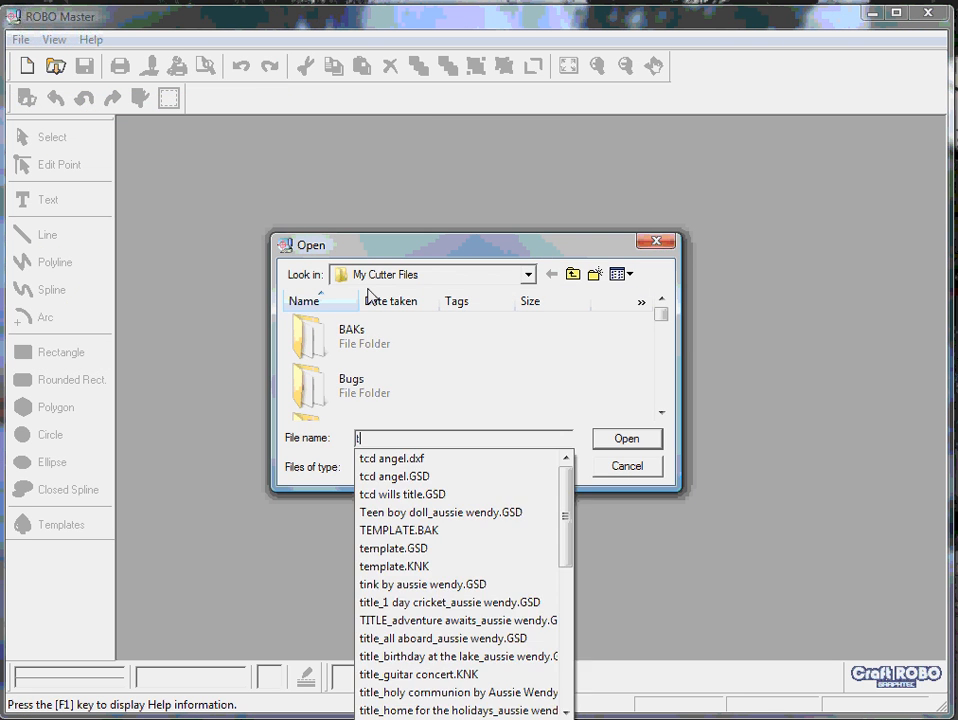
type("oda")
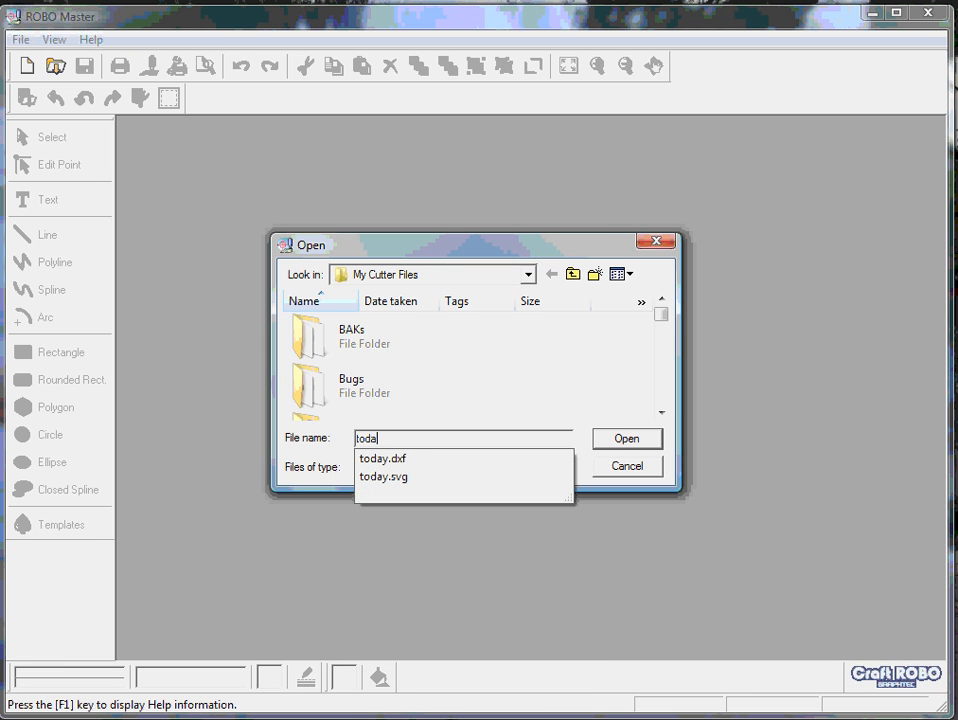
type("y")
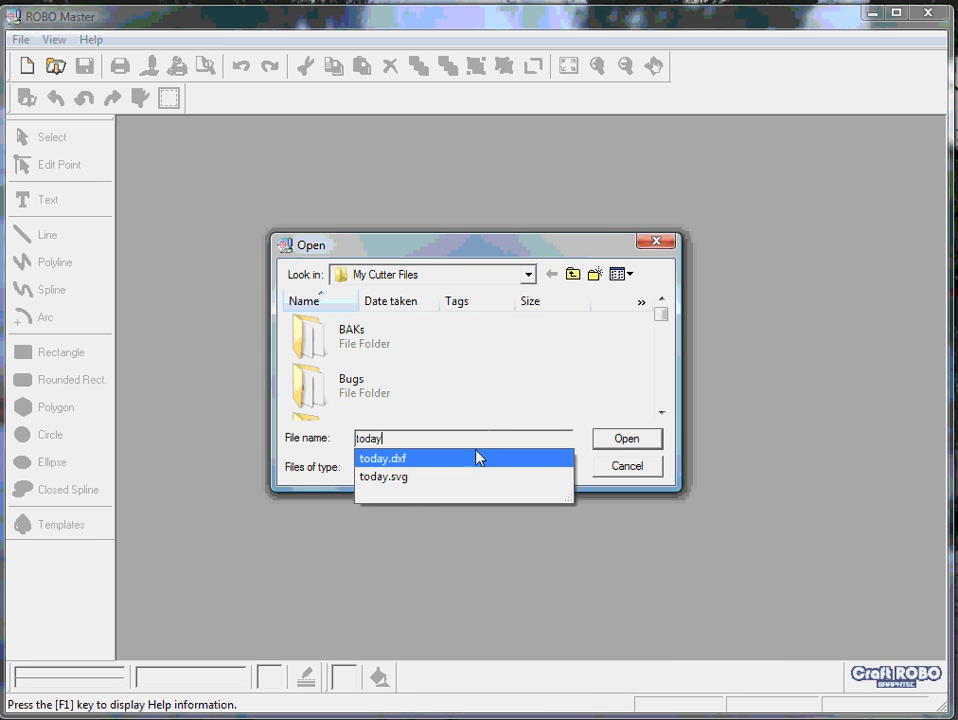
left_click(423, 459)
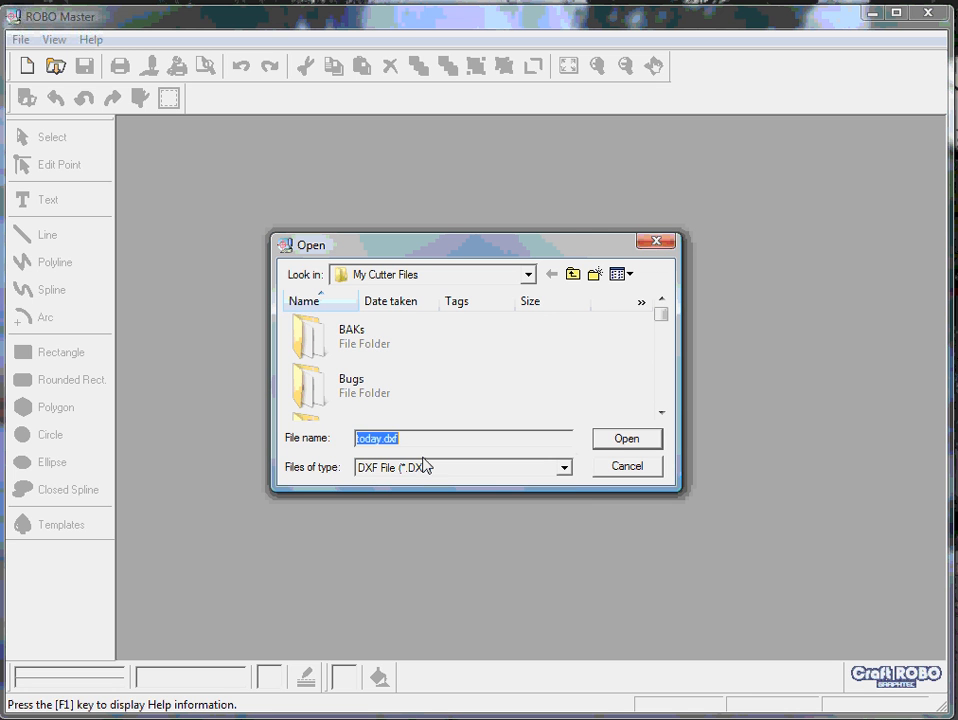
left_click(627, 440)
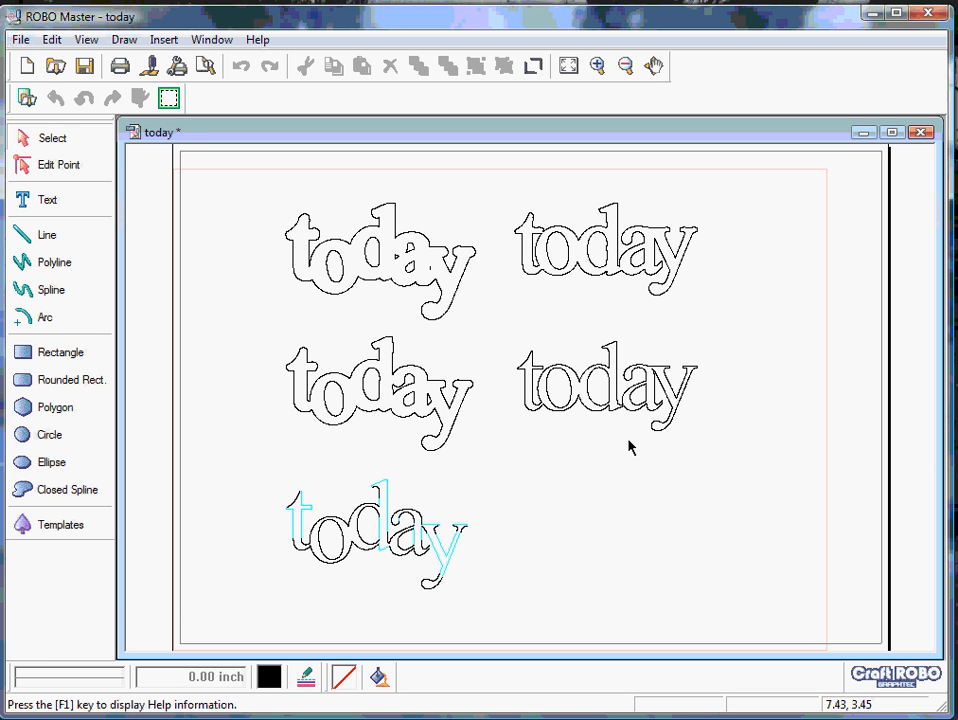
- Group all line segments of the thin "today" in the second row of the right-hand column
left_click(454, 266)
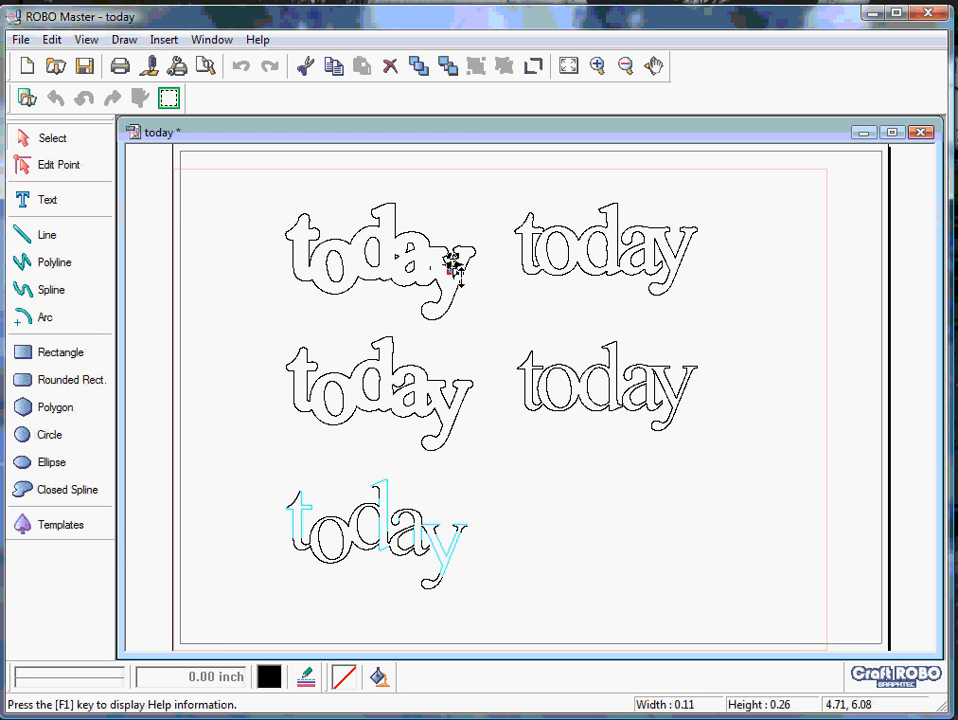
left_click(449, 310)
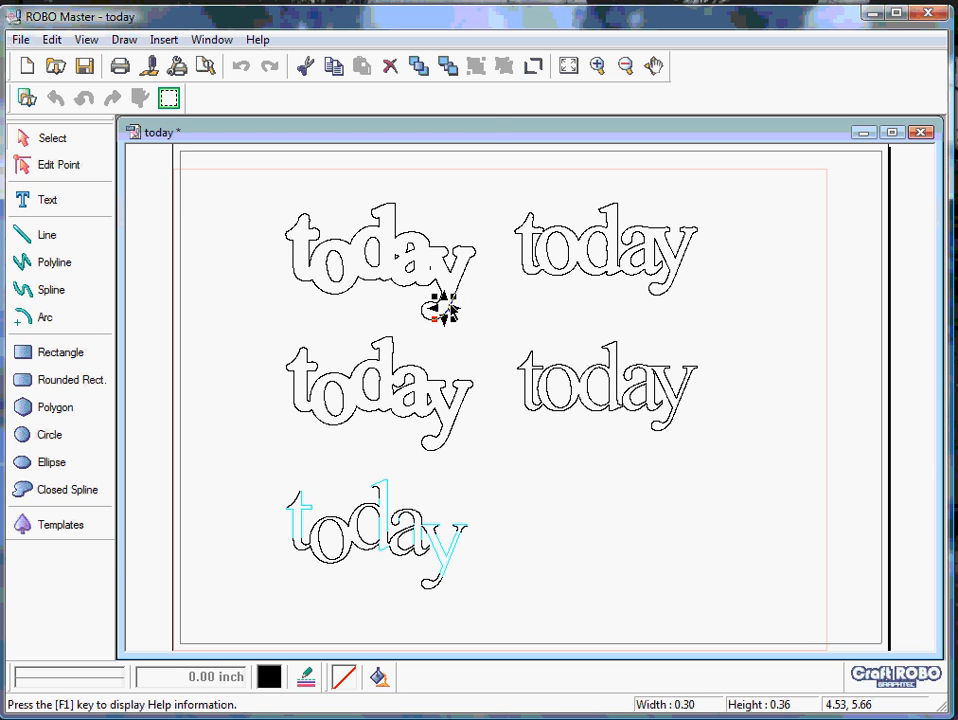
left_click(597, 66)
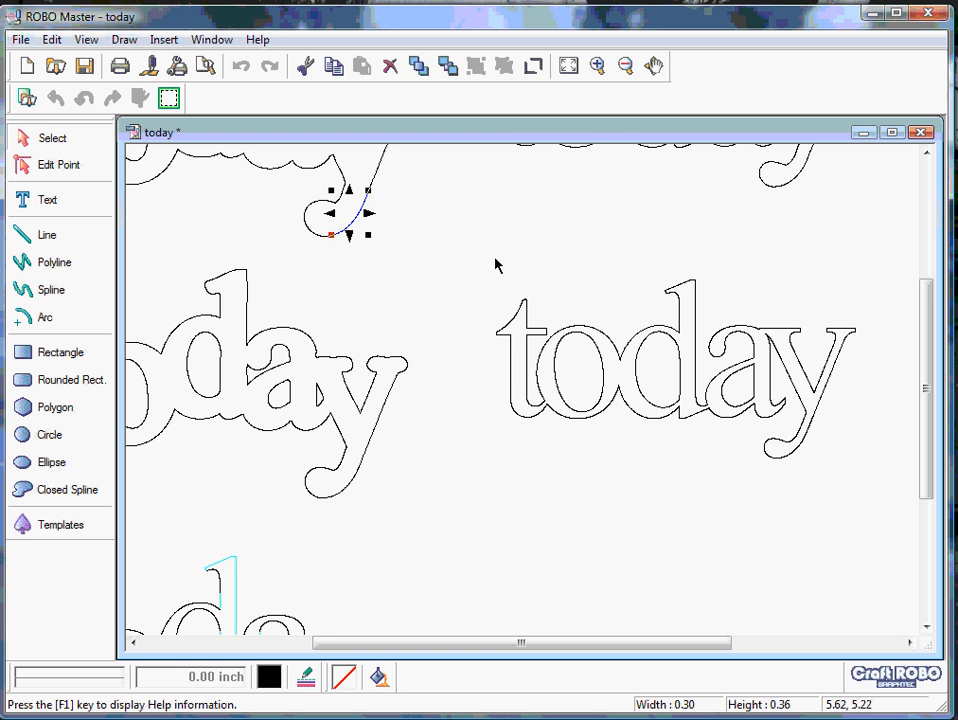
left_click_drag(495, 258, 893, 546)
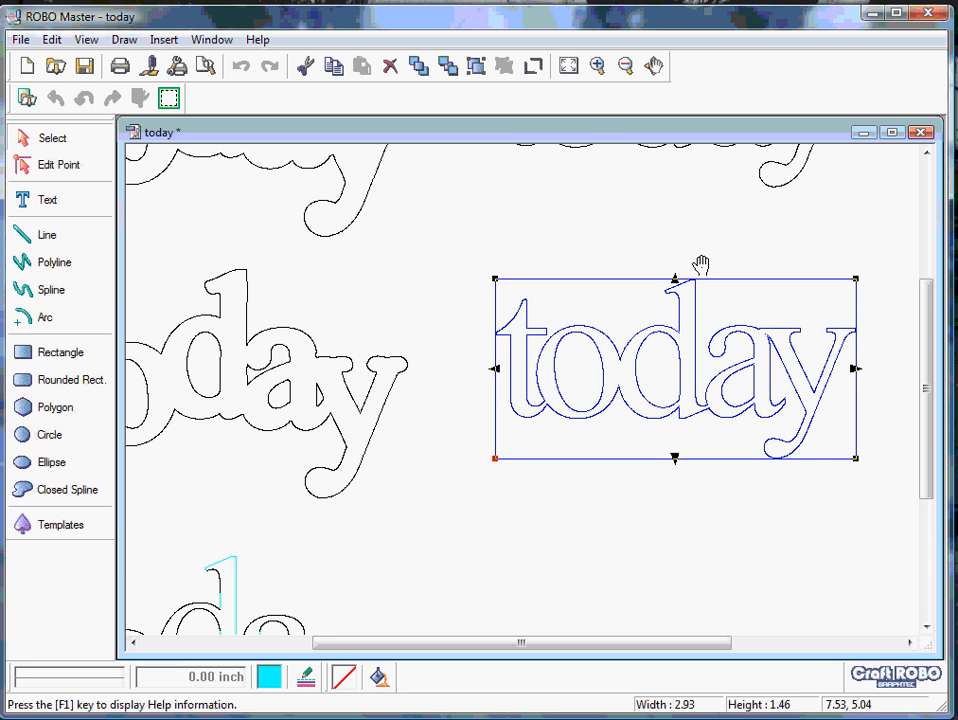
right_click(703, 372)
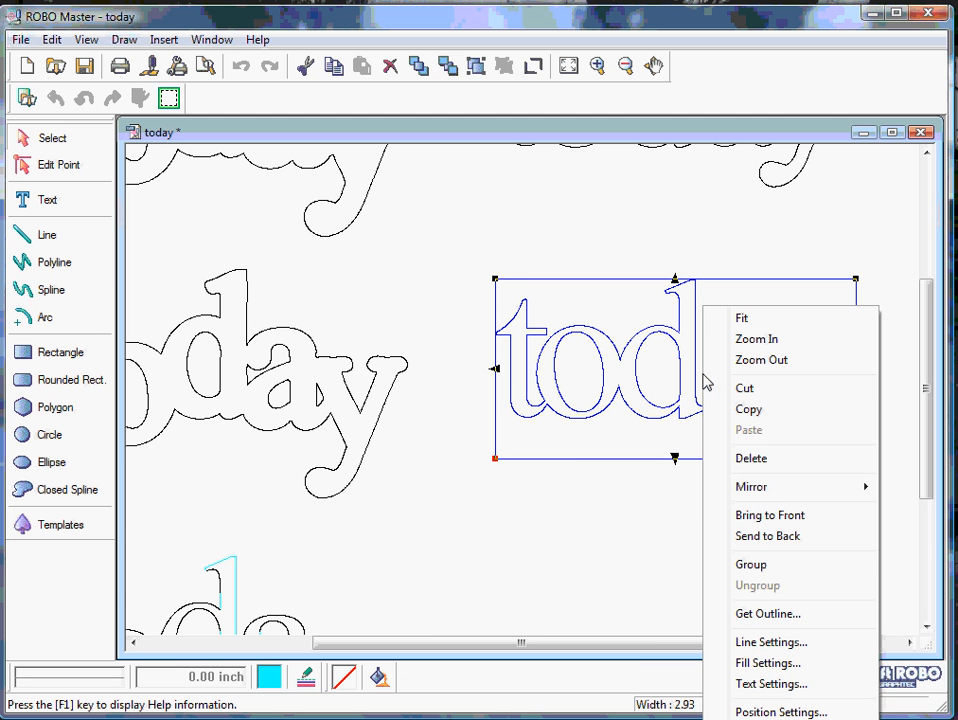
left_click(759, 566)
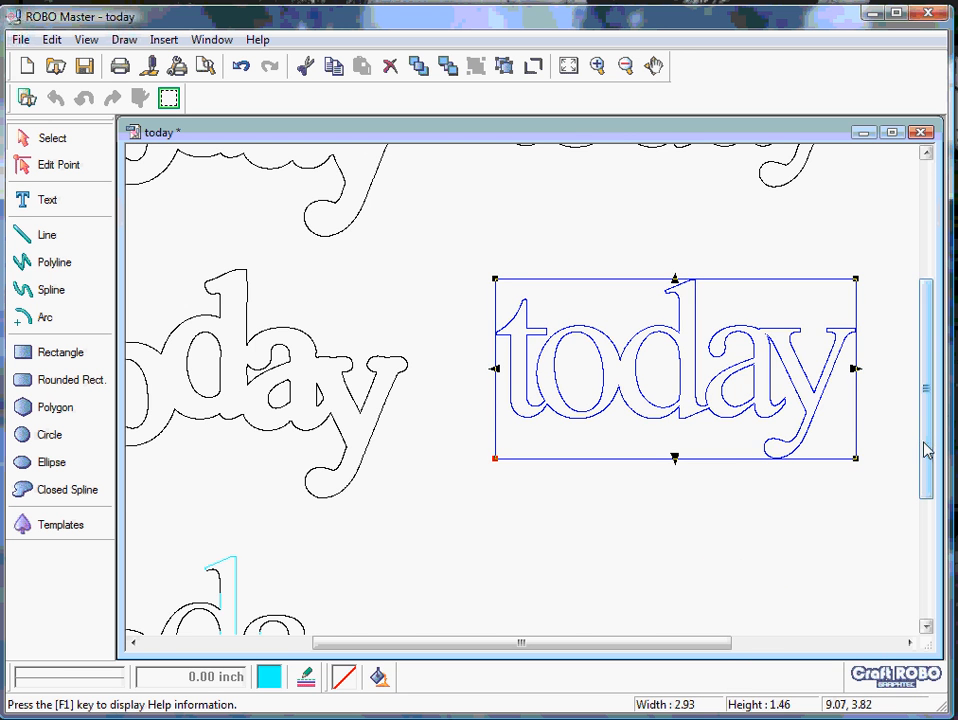
- Group all line segments of the "today" outline at the top of the right-hand column
left_click_drag(924, 443, 470, 496)
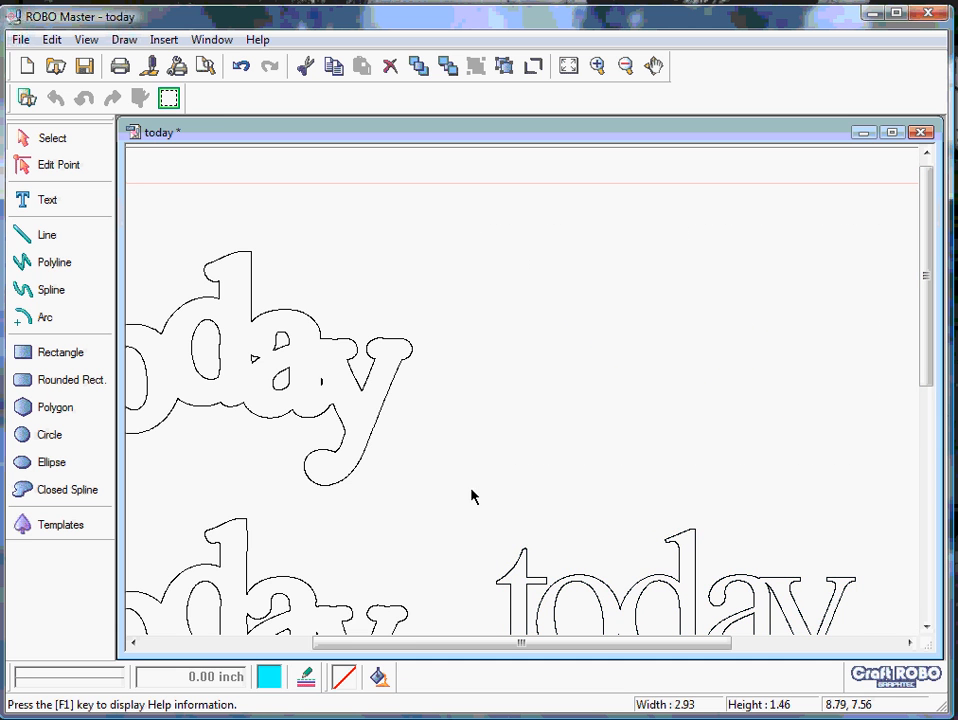
right_click(629, 366)
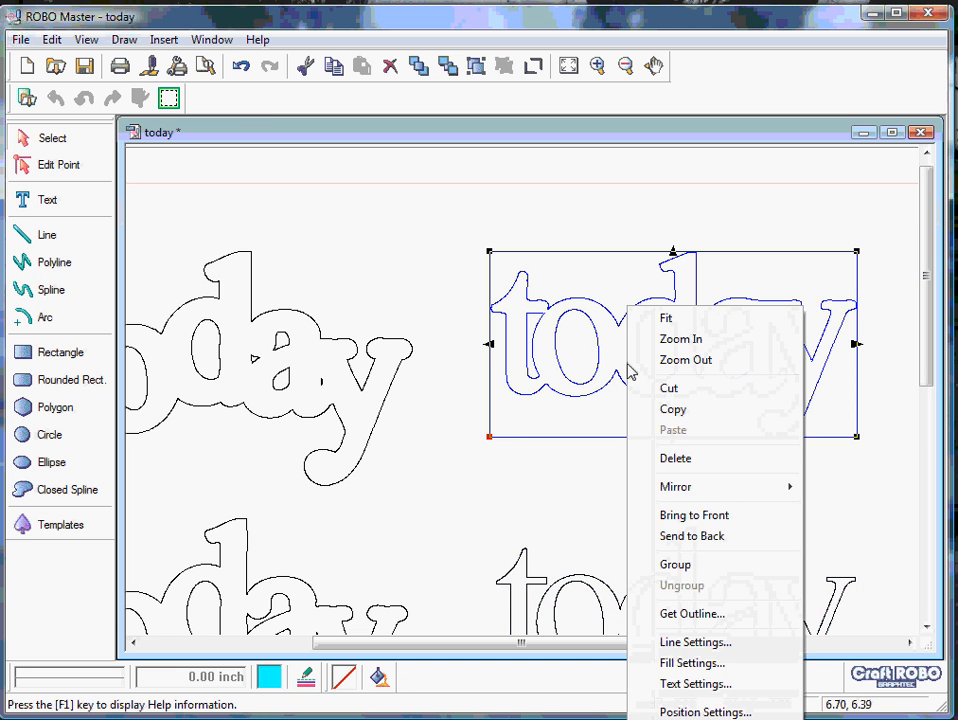
left_click(677, 566)
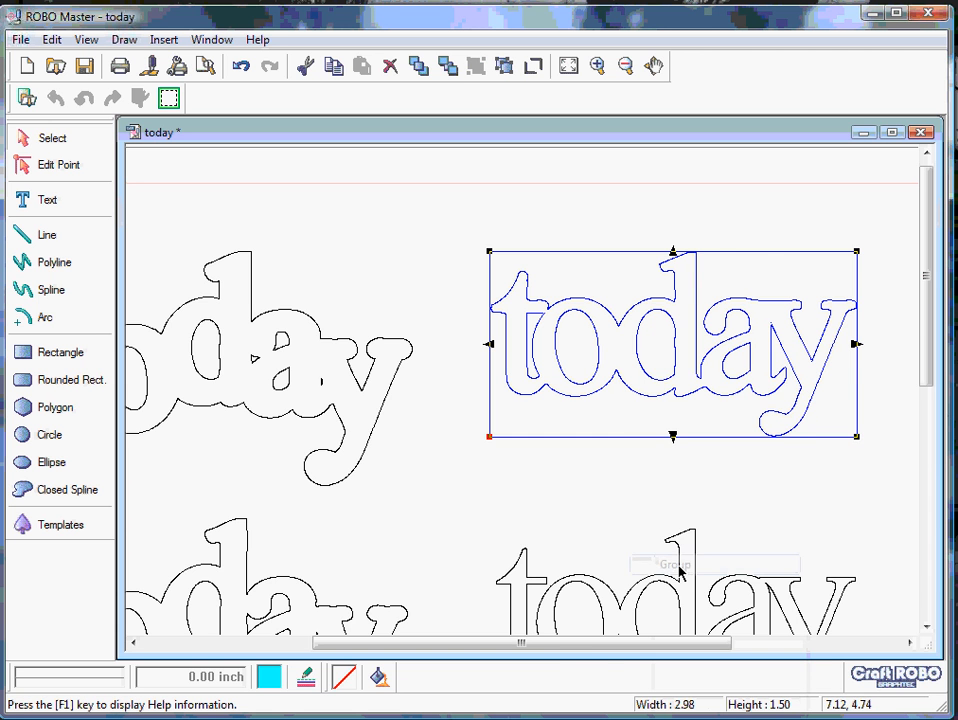
- Delete the tiny stray shape between the "a" and "y" of the top "today" in the left-hand column
left_click_drag(556, 651, 421, 643)
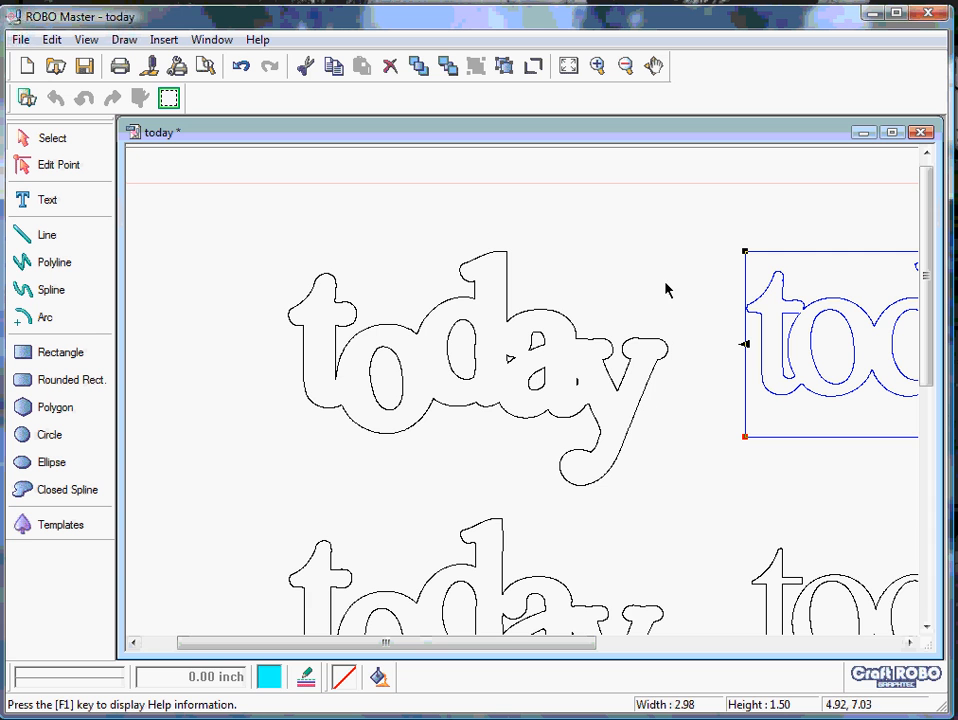
left_click_drag(585, 370, 567, 403)
left_click(568, 398)
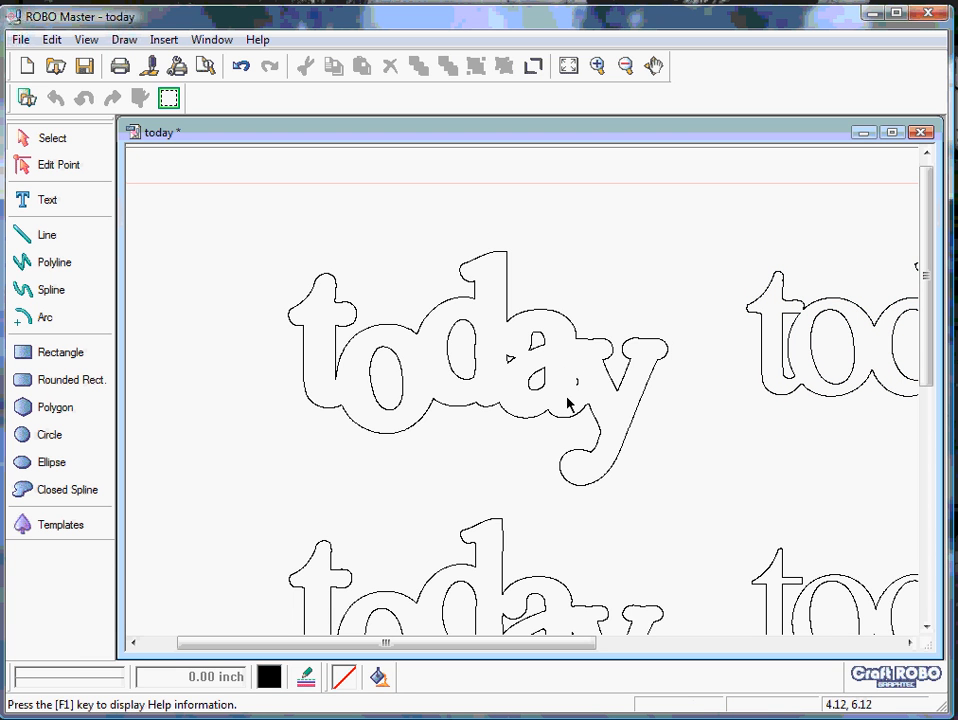
left_click(578, 380)
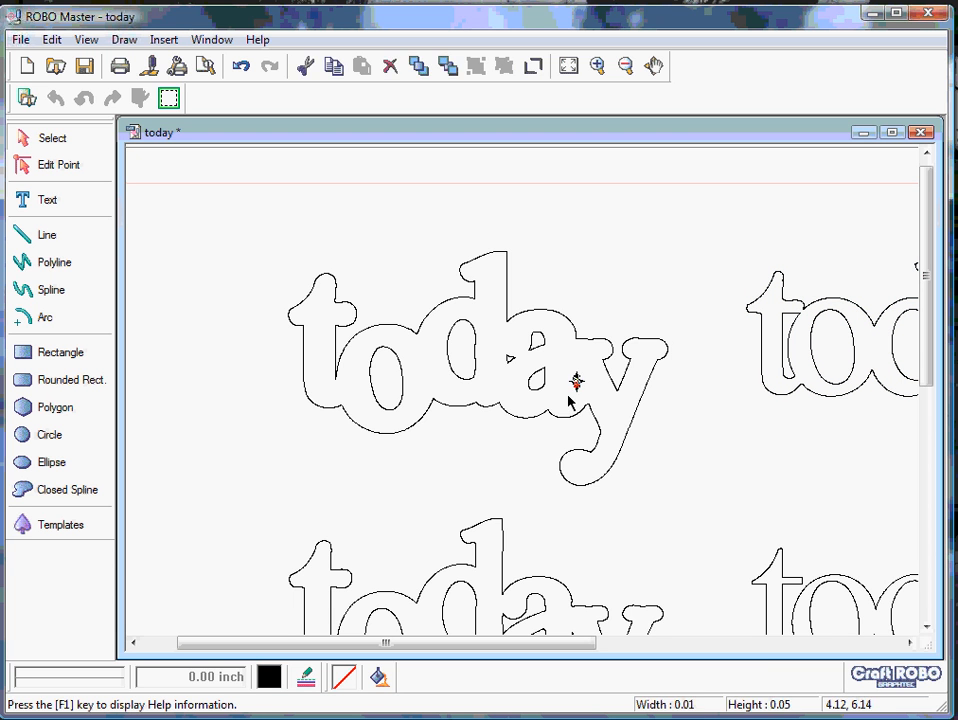
key("Delete")
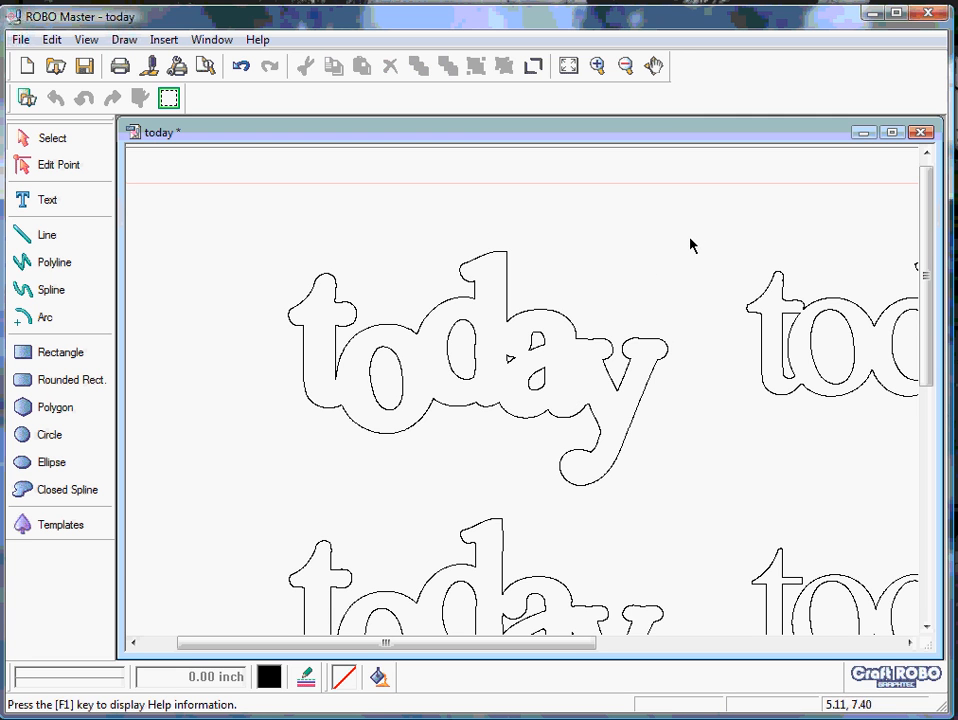
- Group all remaining line segments of the top "today" in the left-hand column
left_click_drag(693, 232, 247, 502)
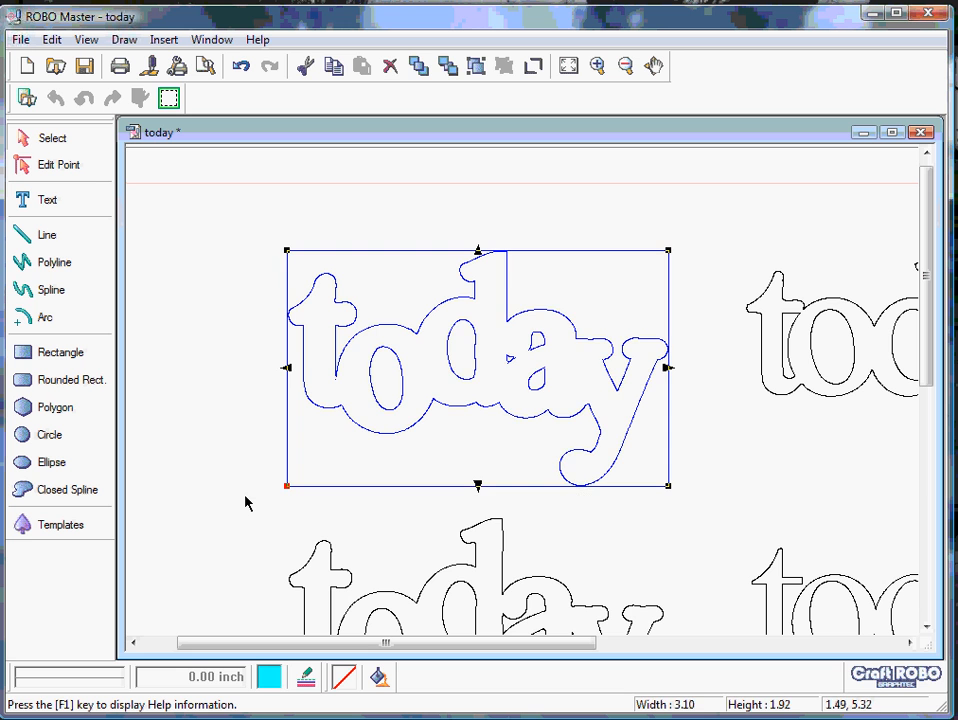
right_click(440, 382)
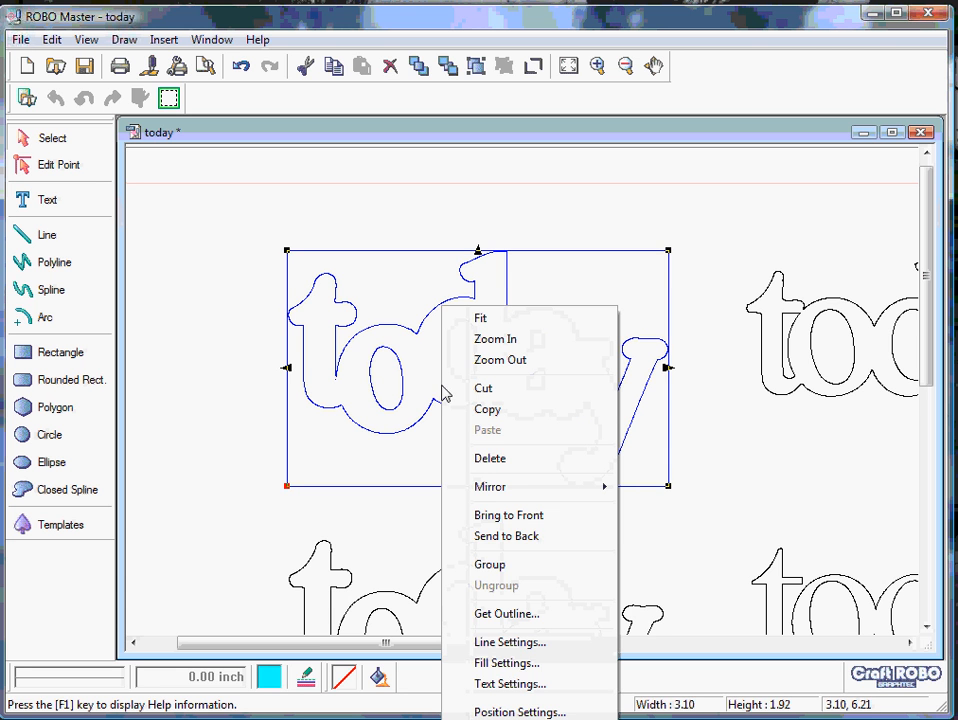
left_click(492, 566)
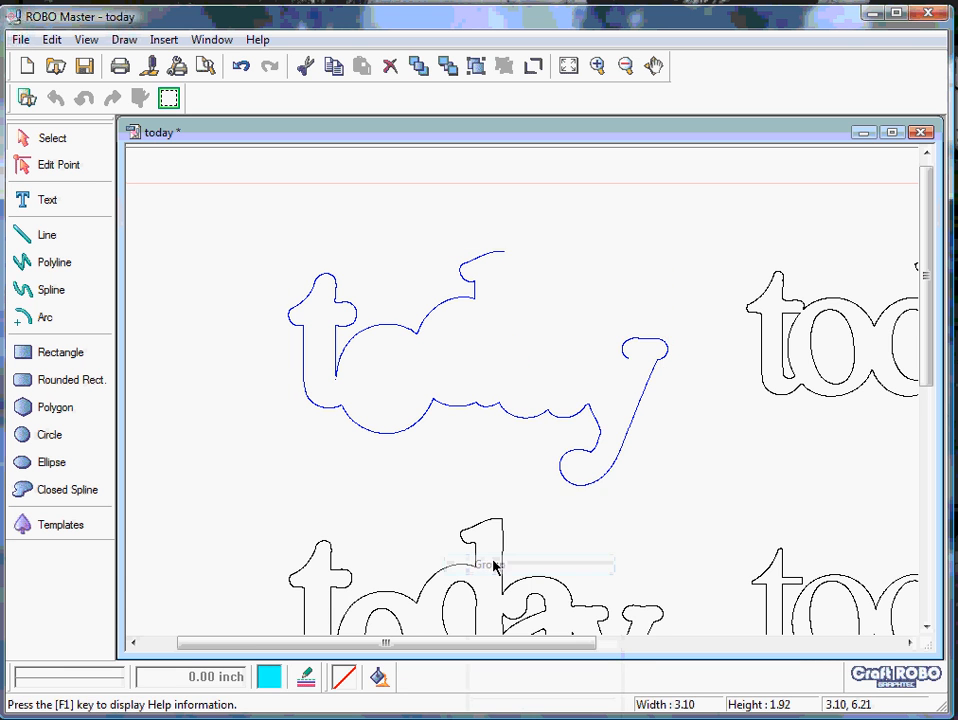
left_click(926, 626)
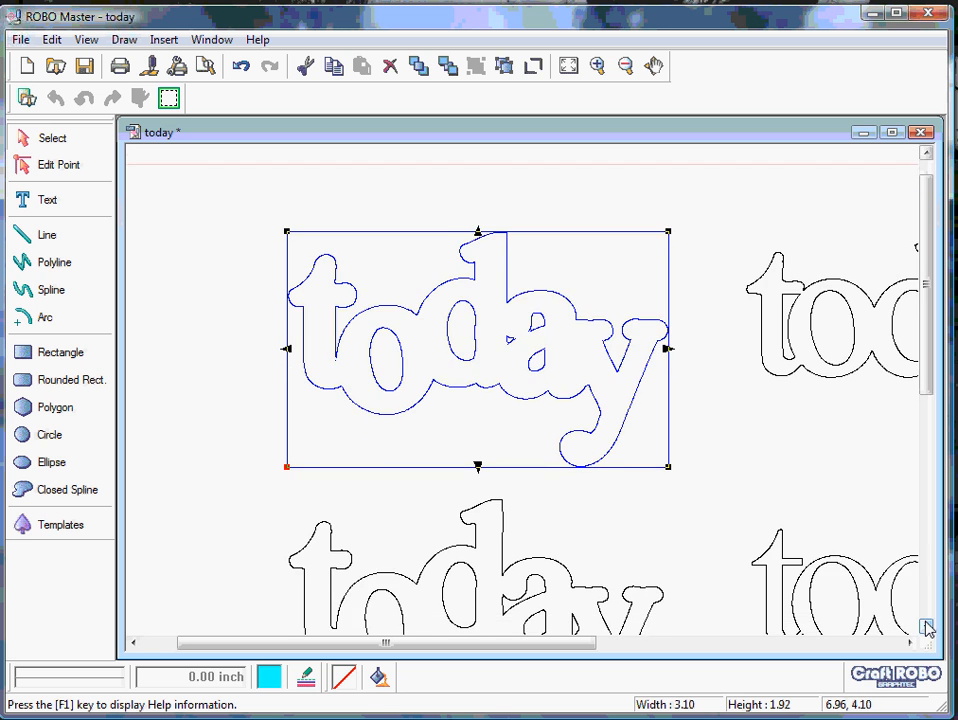
- Group all line segments of the "today" outline in the second row of the left-hand column
left_click(926, 626)
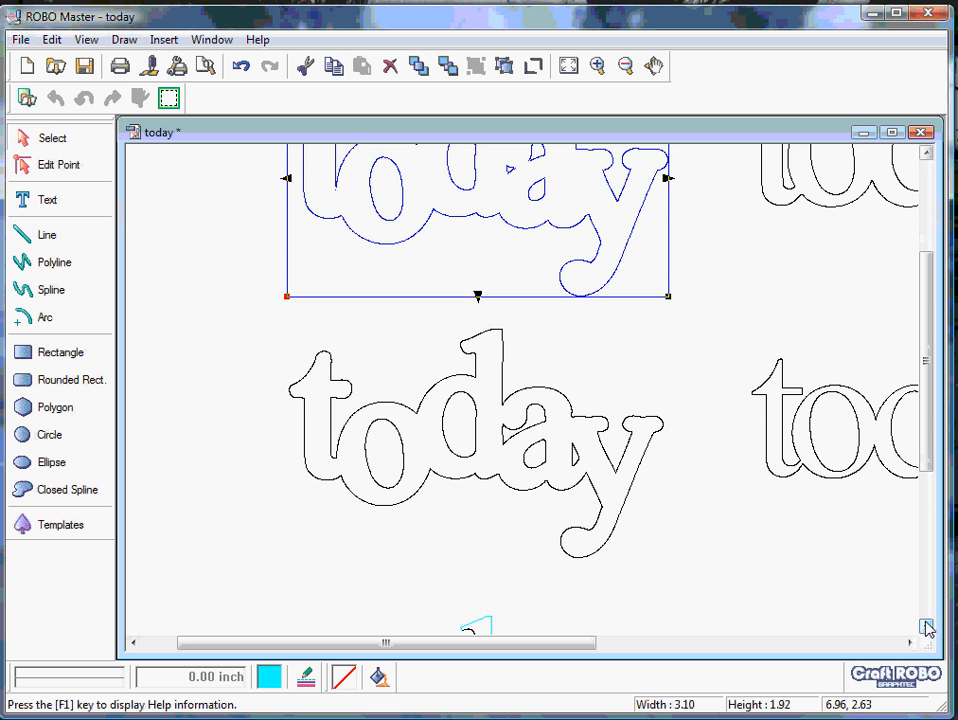
left_click_drag(697, 309, 239, 605)
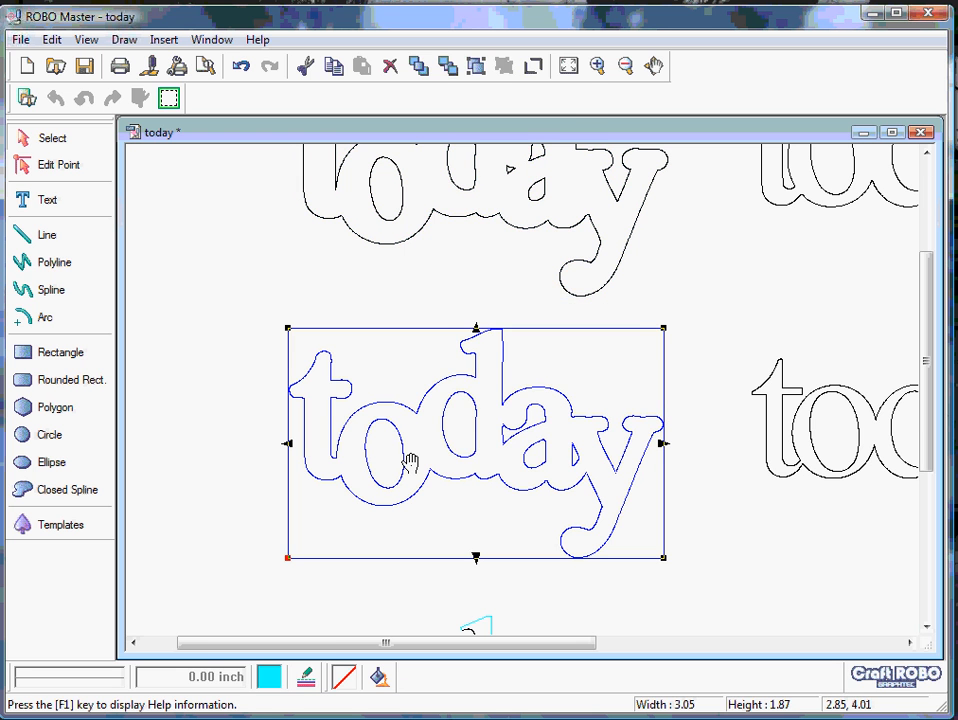
right_click(410, 461)
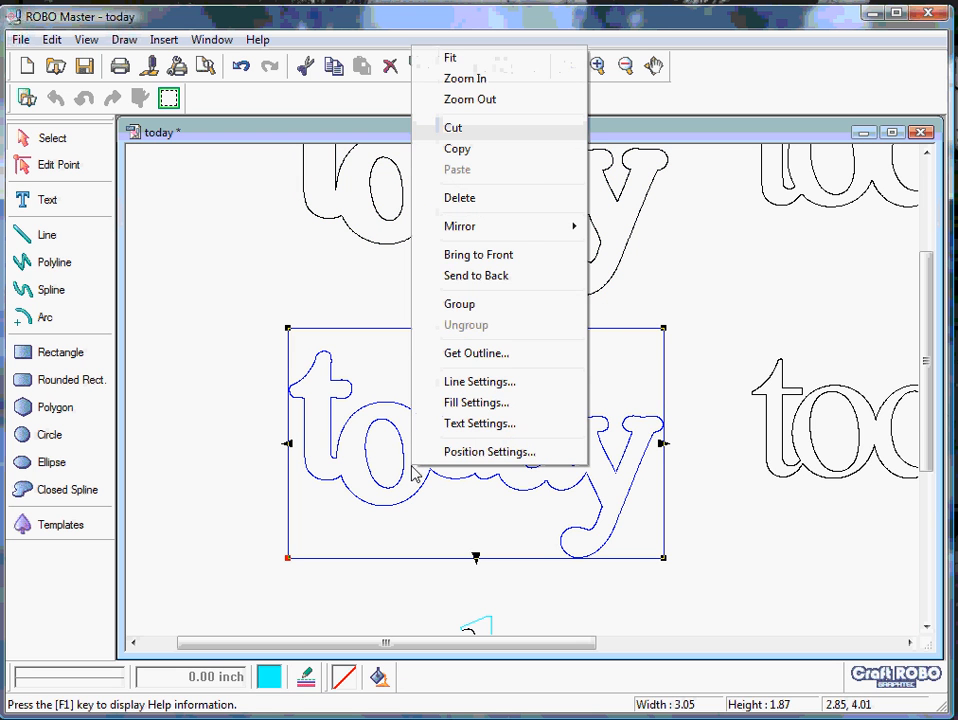
left_click(500, 314)
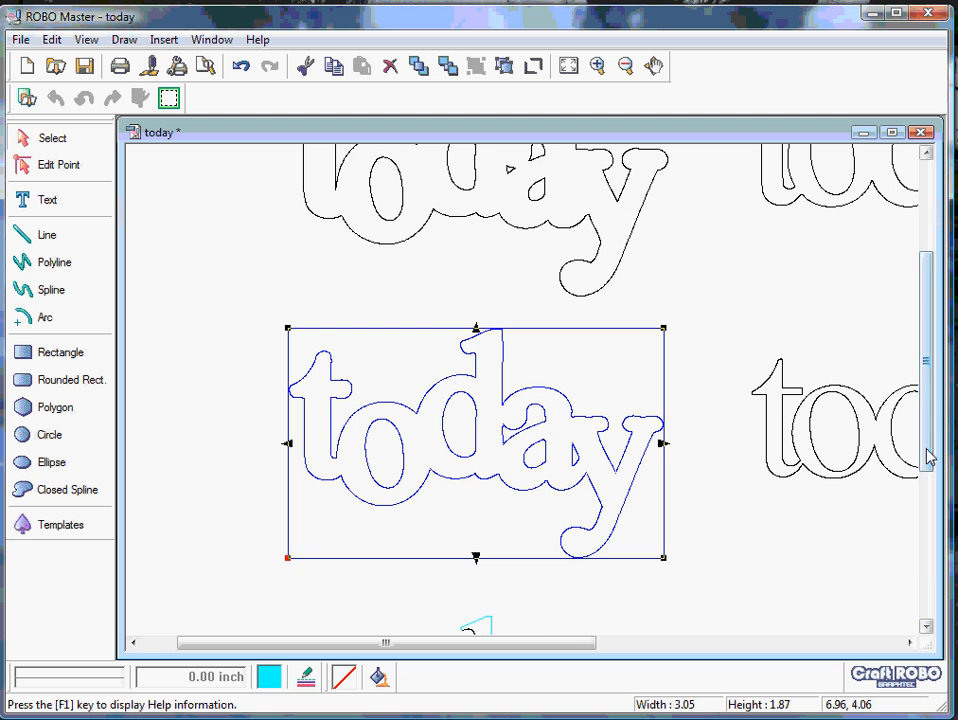
- Group all line segments of the thin "today" in the third row of the left-hand column and deselect it
scroll(928, 513, "down", 1)
scroll(926, 540, "down", 3)
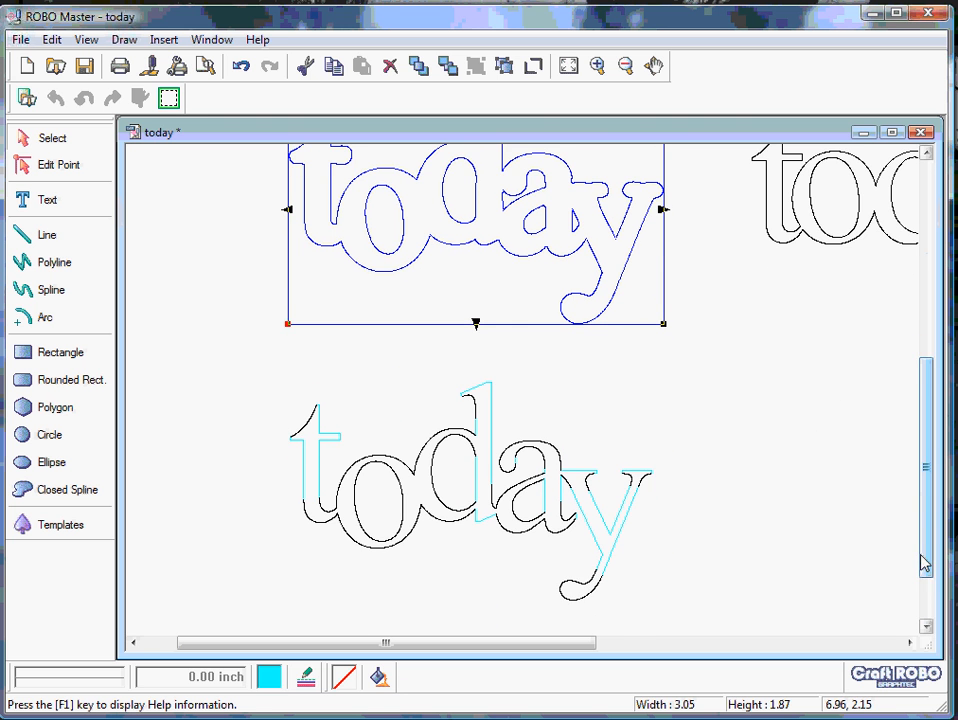
scroll(924, 563, "down", 1)
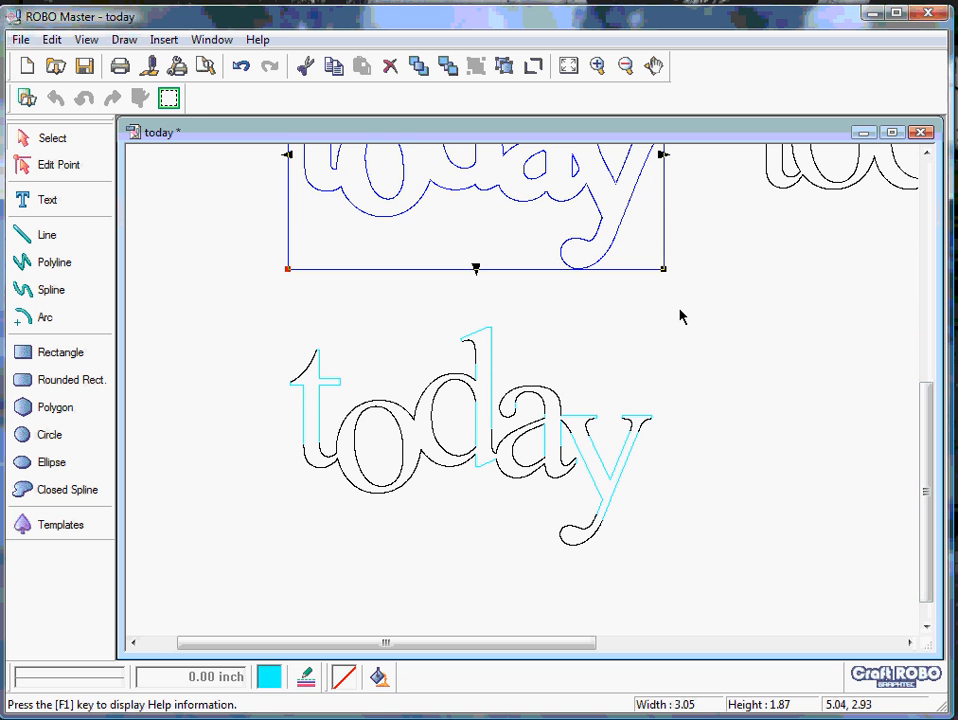
left_click_drag(679, 316, 261, 590)
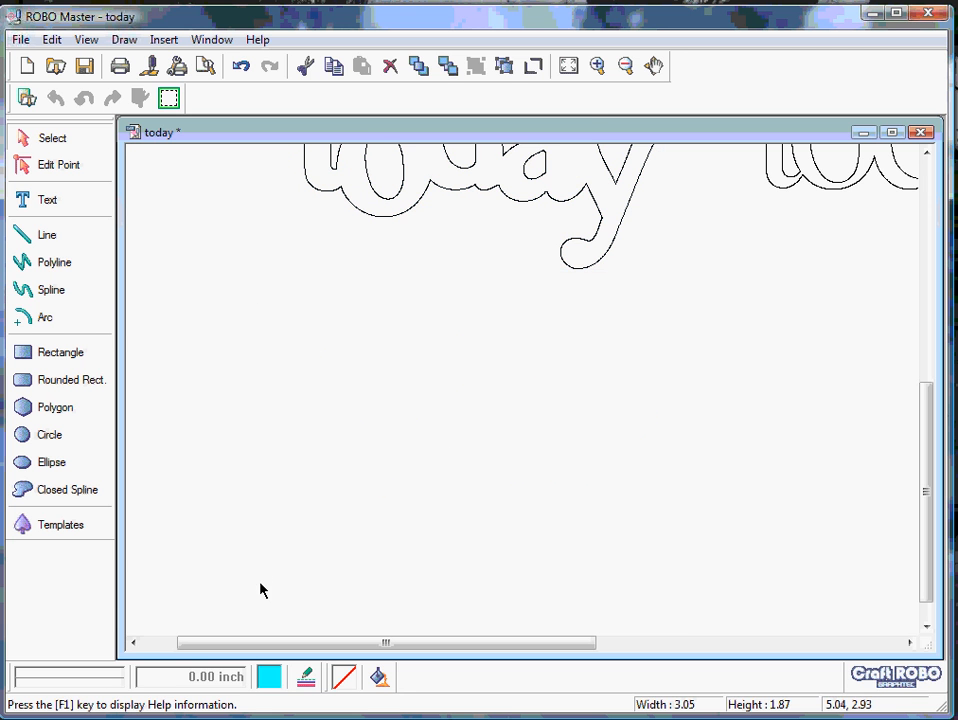
right_click(412, 487)
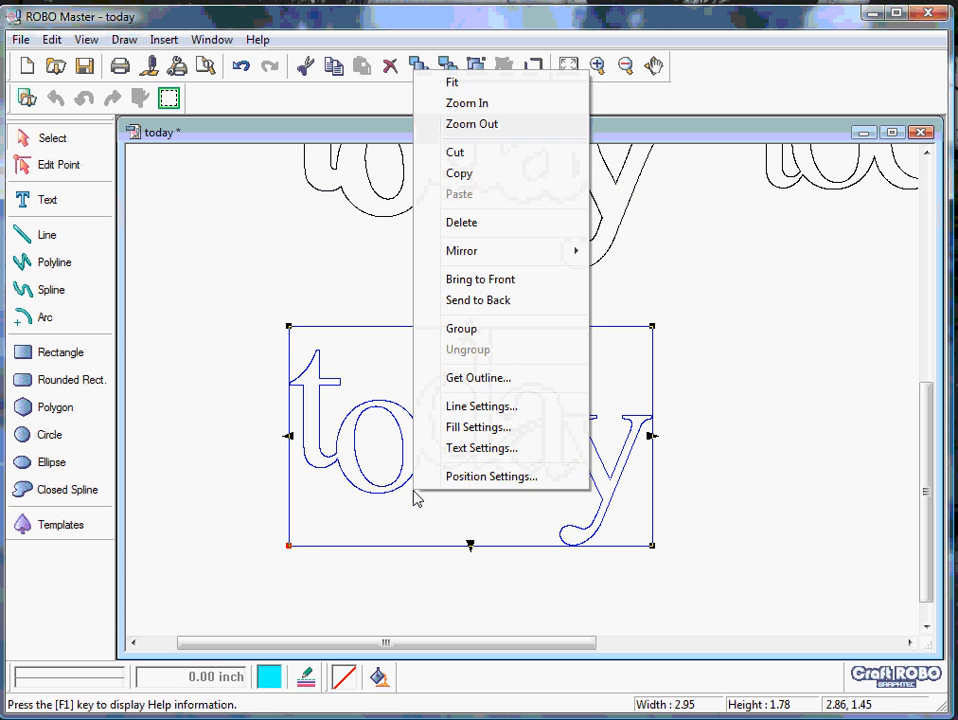
left_click(490, 338)
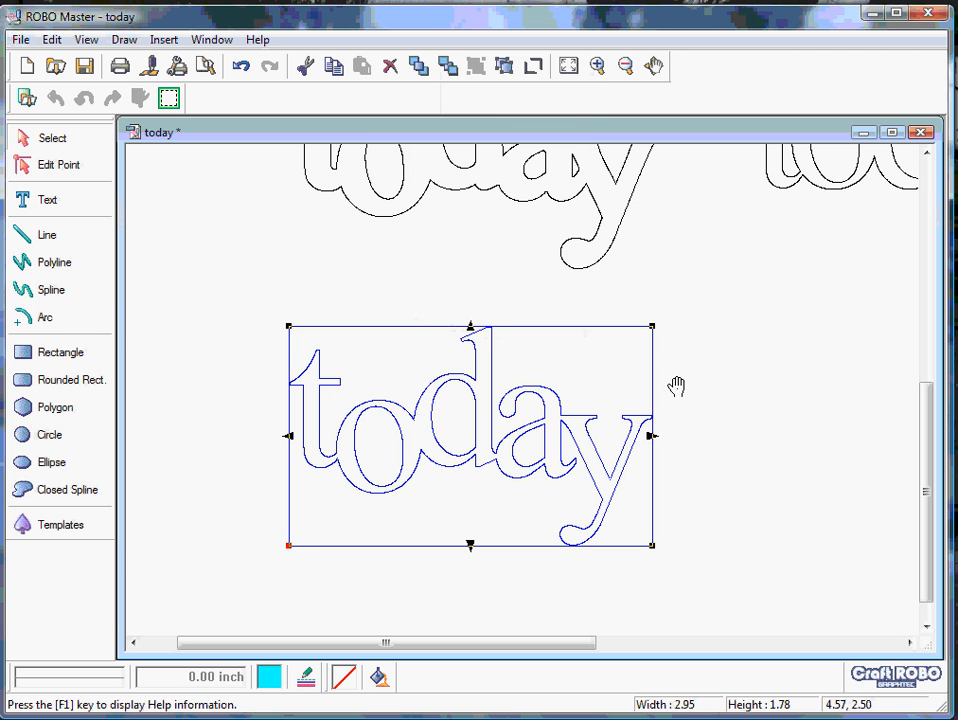
left_click(772, 462)
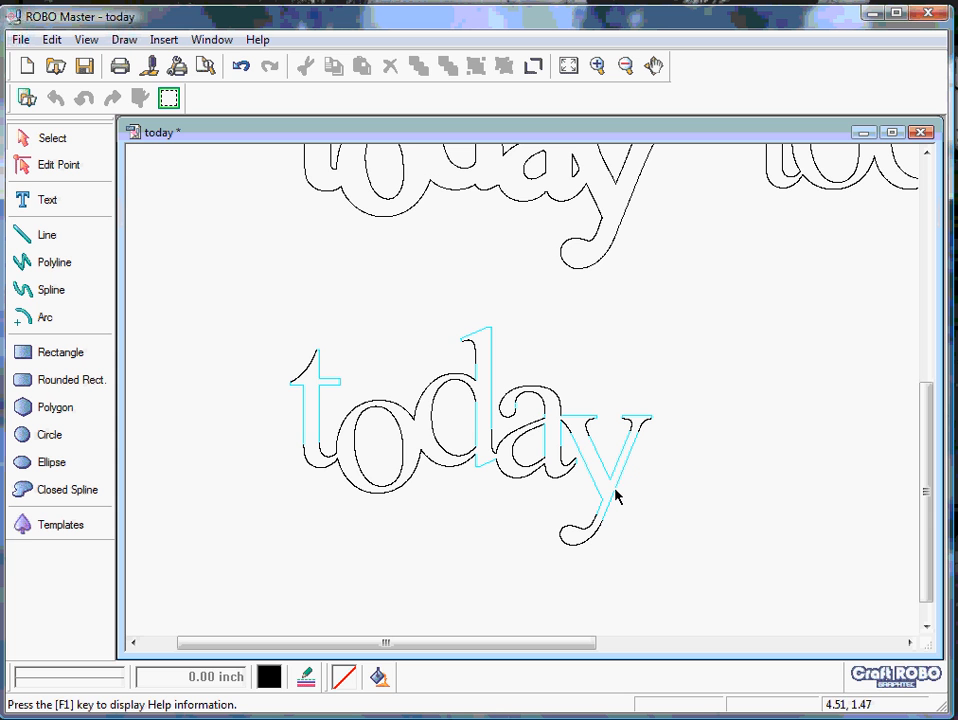
- Stack the second- and third-row "today" titles of the left-hand column on top of the first-row "today"
left_click(893, 132)
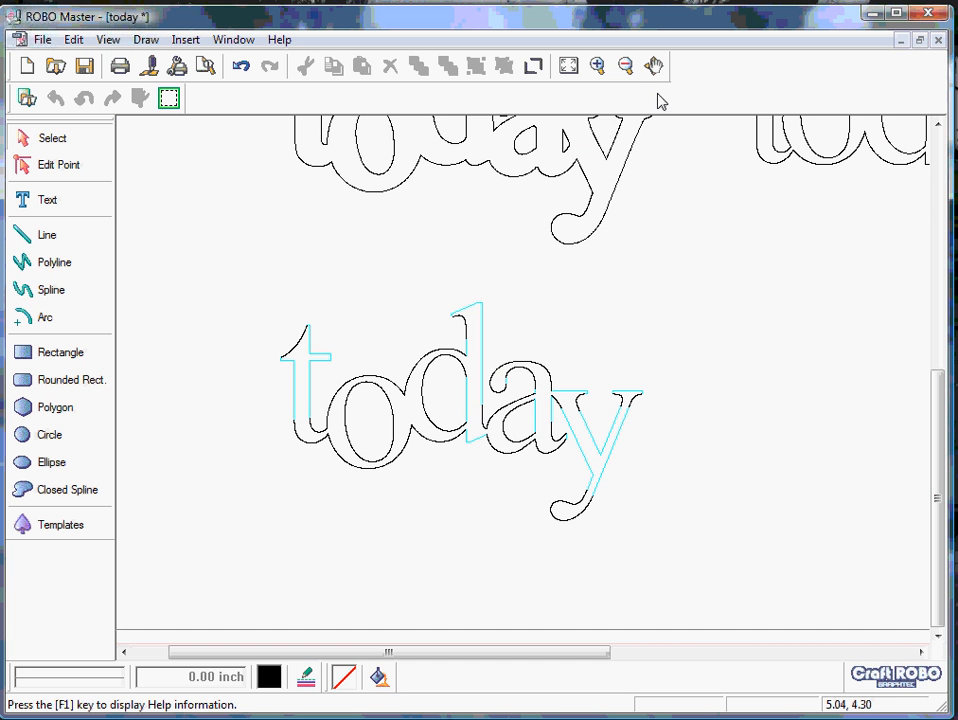
left_click(625, 66)
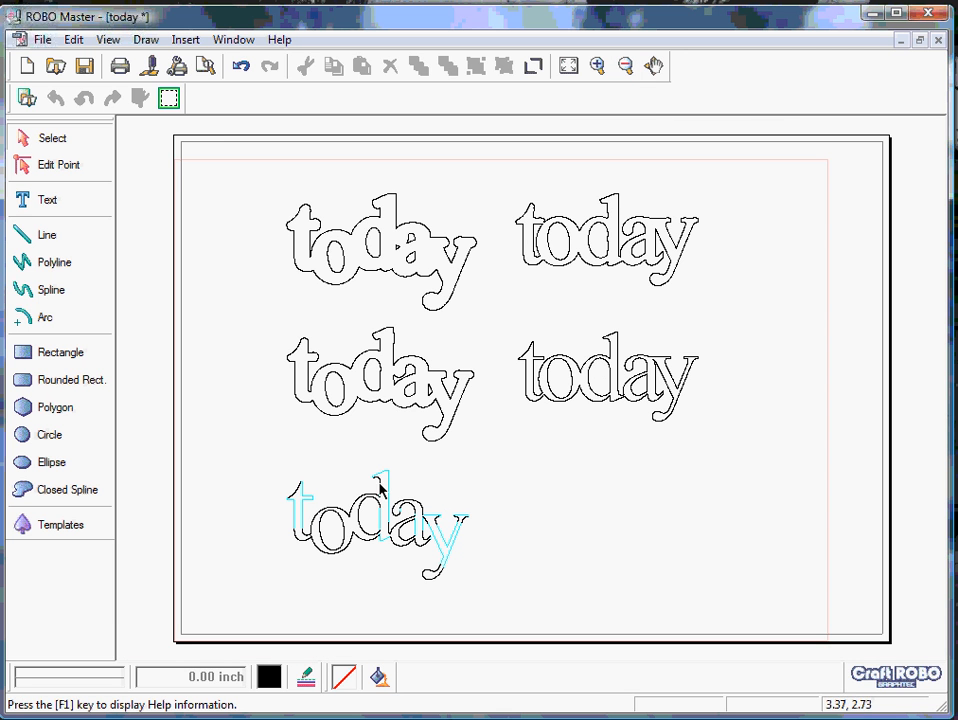
left_click(397, 387)
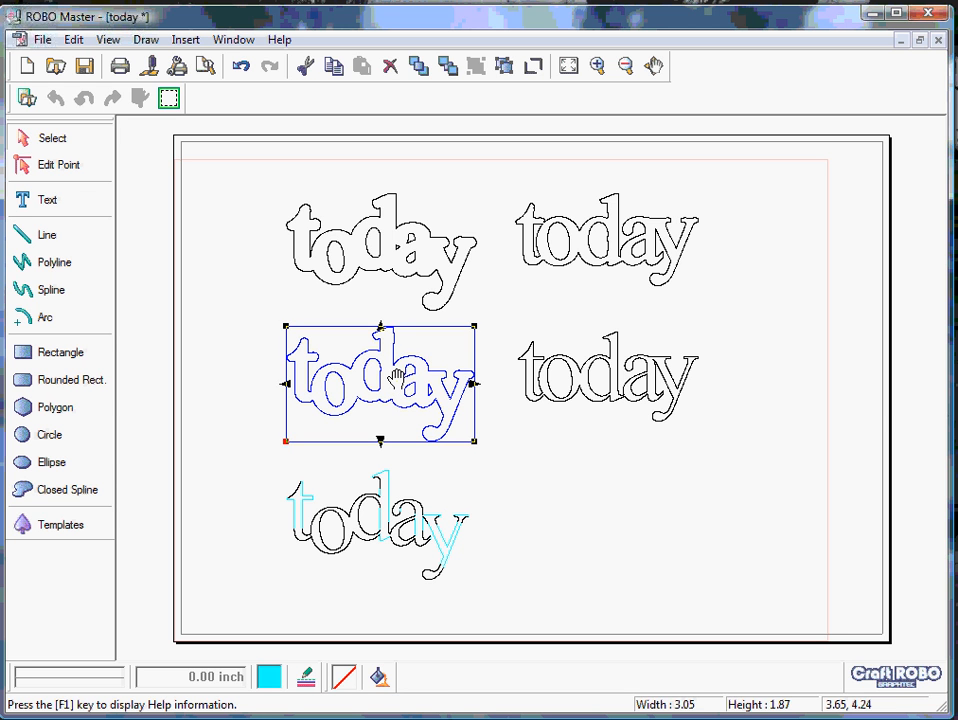
left_click_drag(397, 376, 398, 242)
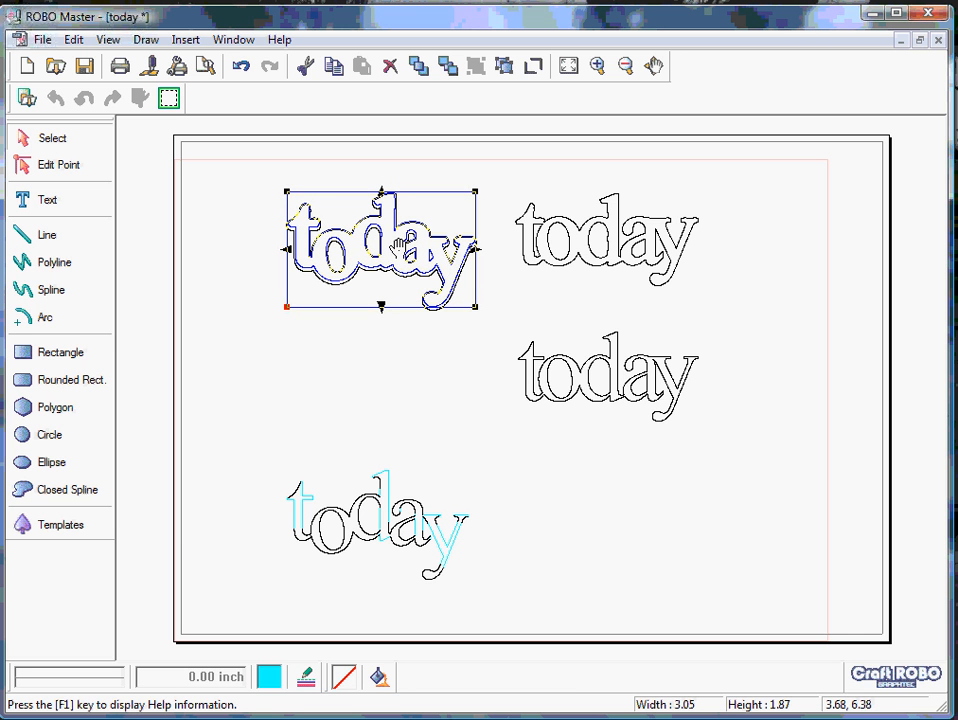
left_click(376, 526)
left_click_drag(383, 513, 386, 238)
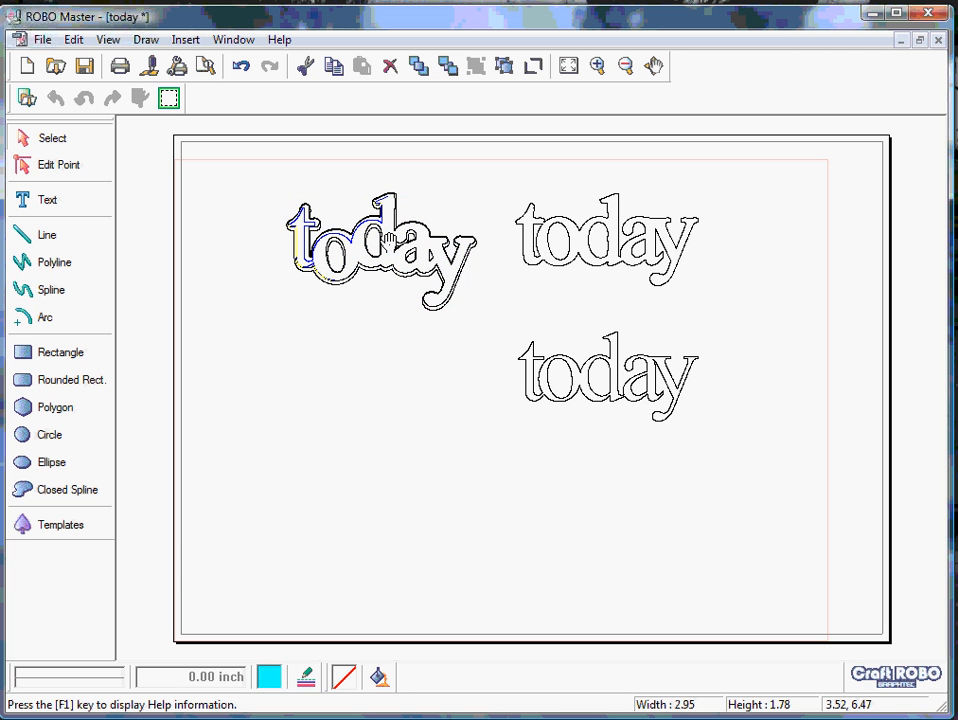
- Move the thin "today" of the right-hand column onto the outline above it and fine-tune its position so it sits centred inside
left_click(560, 380)
left_click(572, 236)
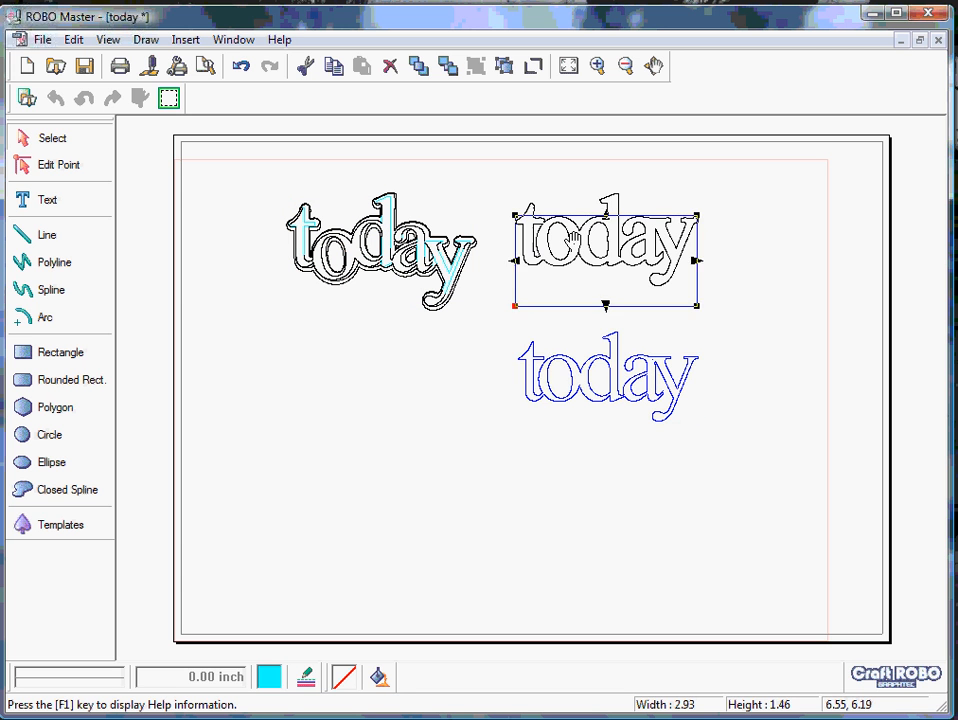
left_click_drag(573, 230, 575, 237)
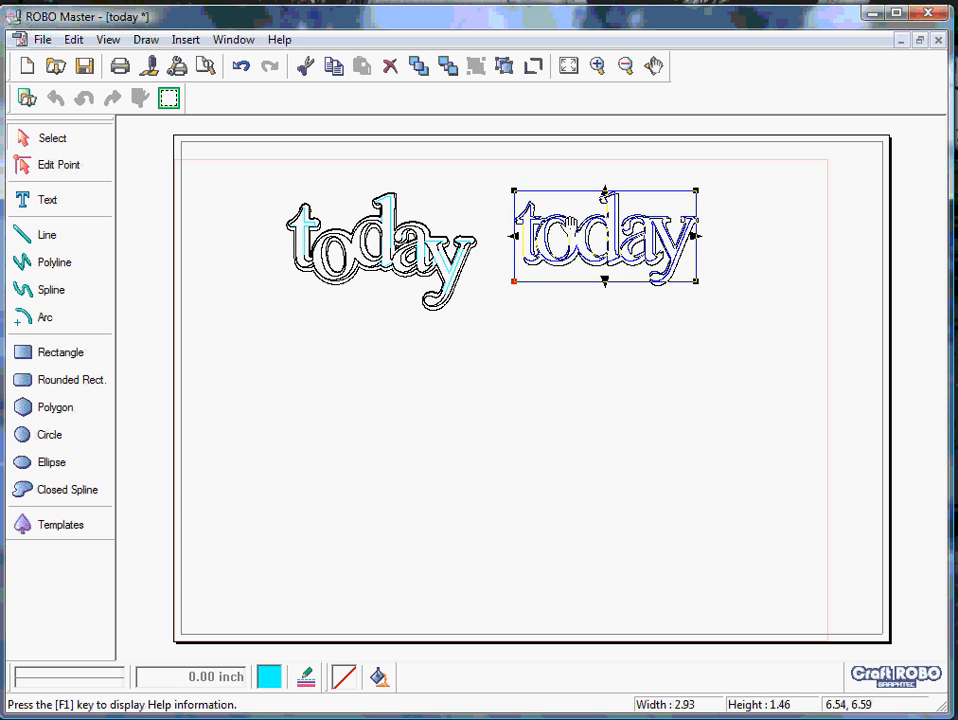
left_click(597, 66)
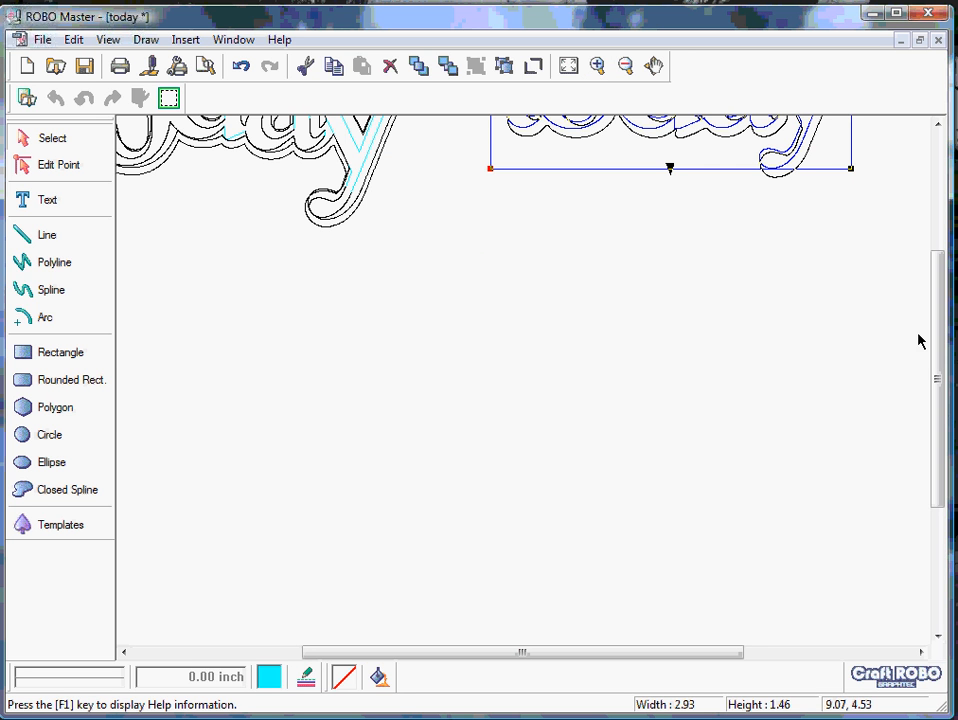
left_click_drag(938, 357, 939, 214)
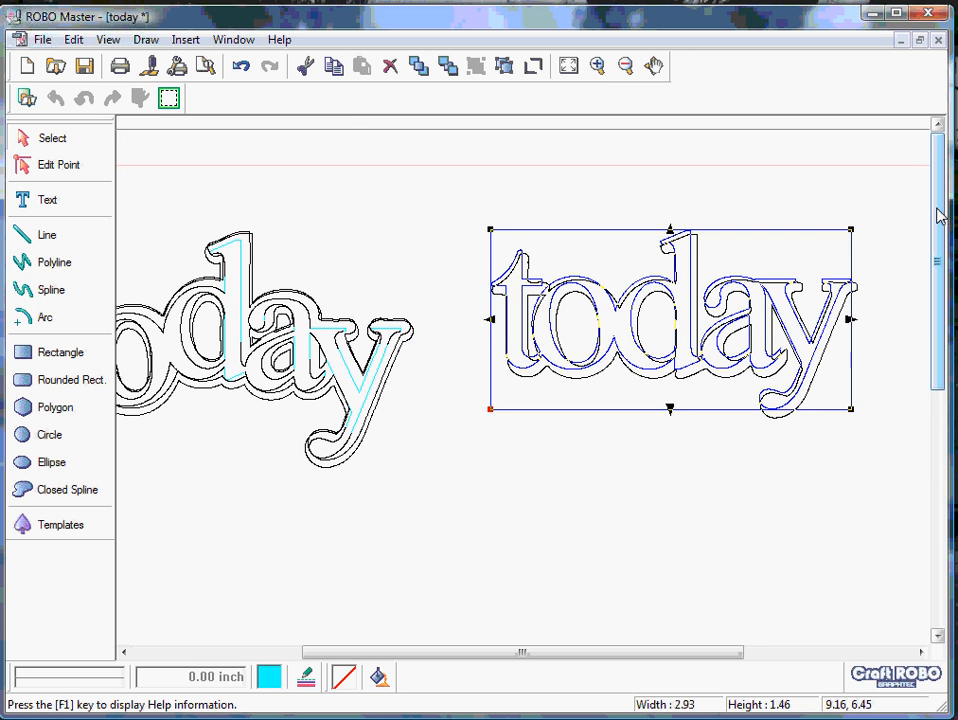
left_click_drag(671, 316, 676, 321)
key("Down")
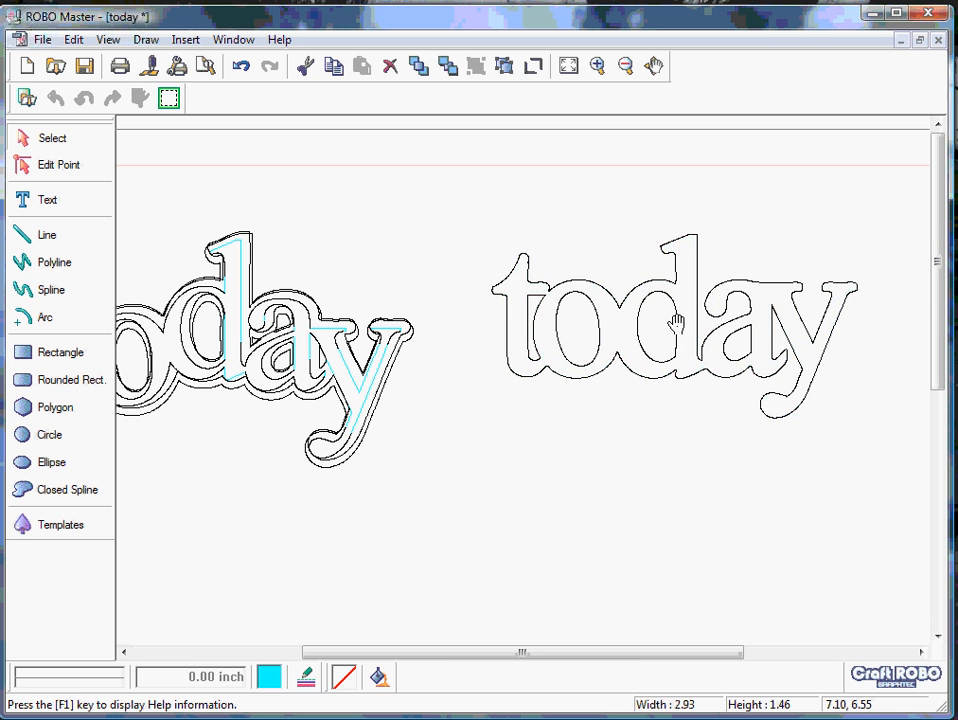
key("Down")
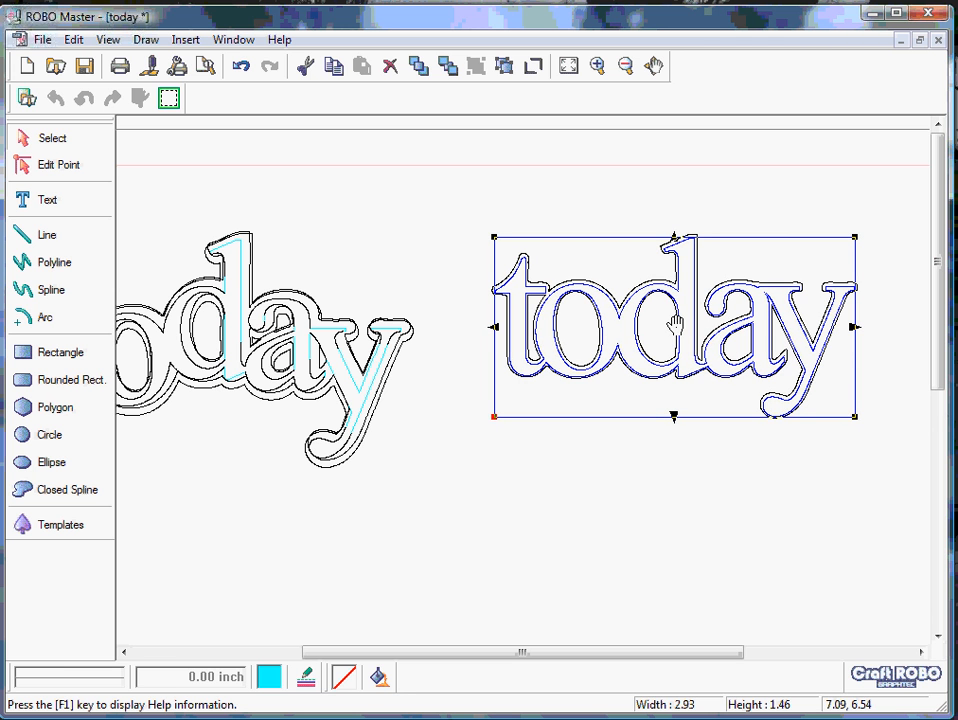
- Set the line color of the thin inner "today" in the right-hand stack to pink (RGB 255, 0, 128)
left_click(307, 681)
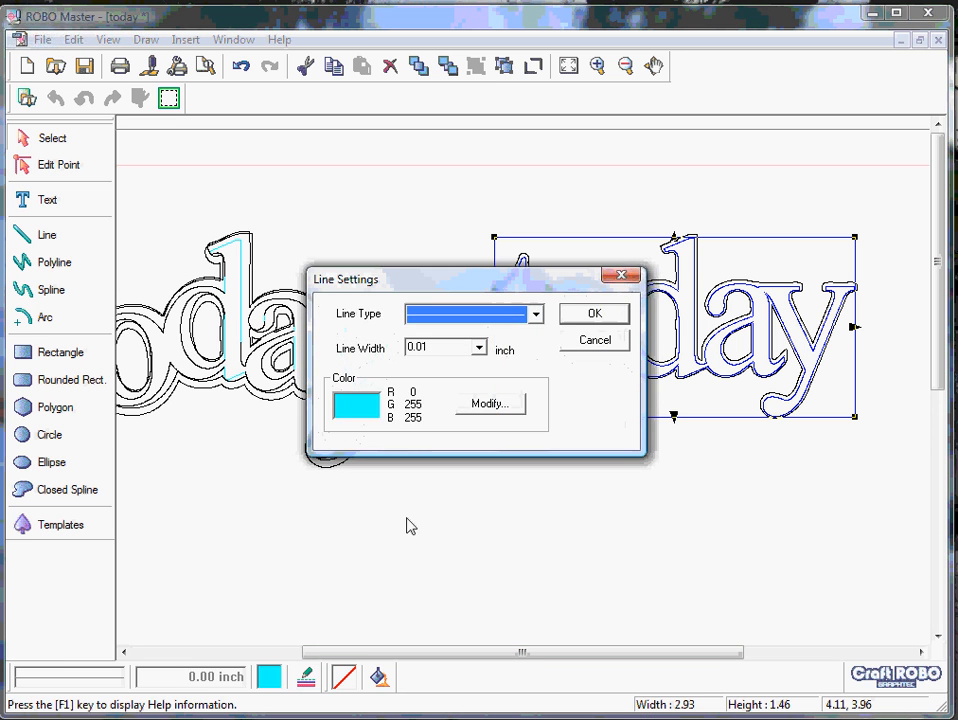
left_click(491, 406)
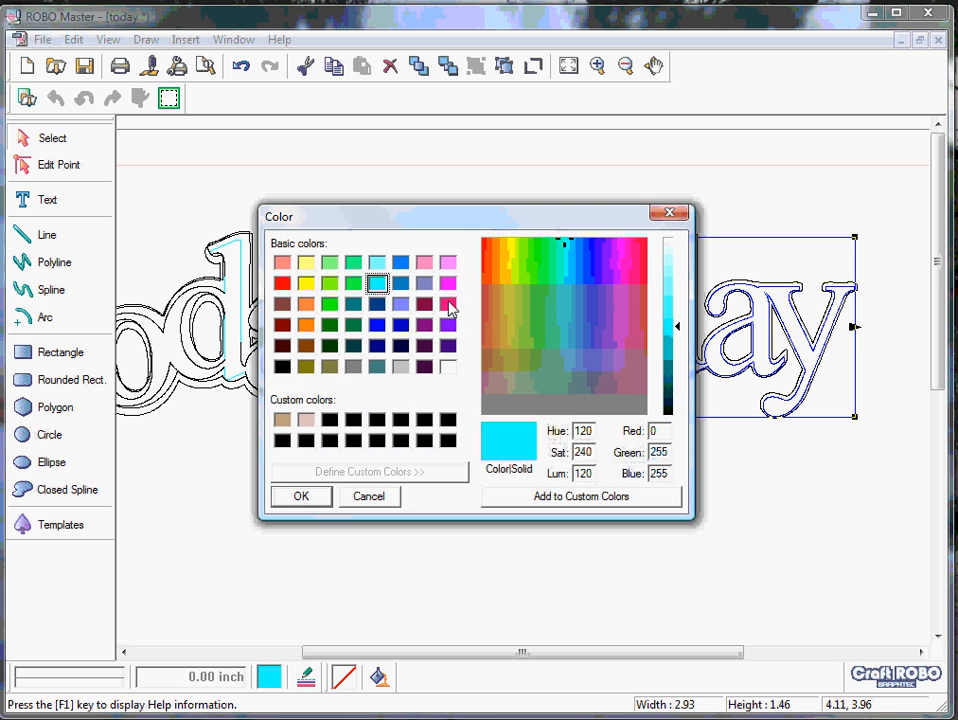
left_click(447, 304)
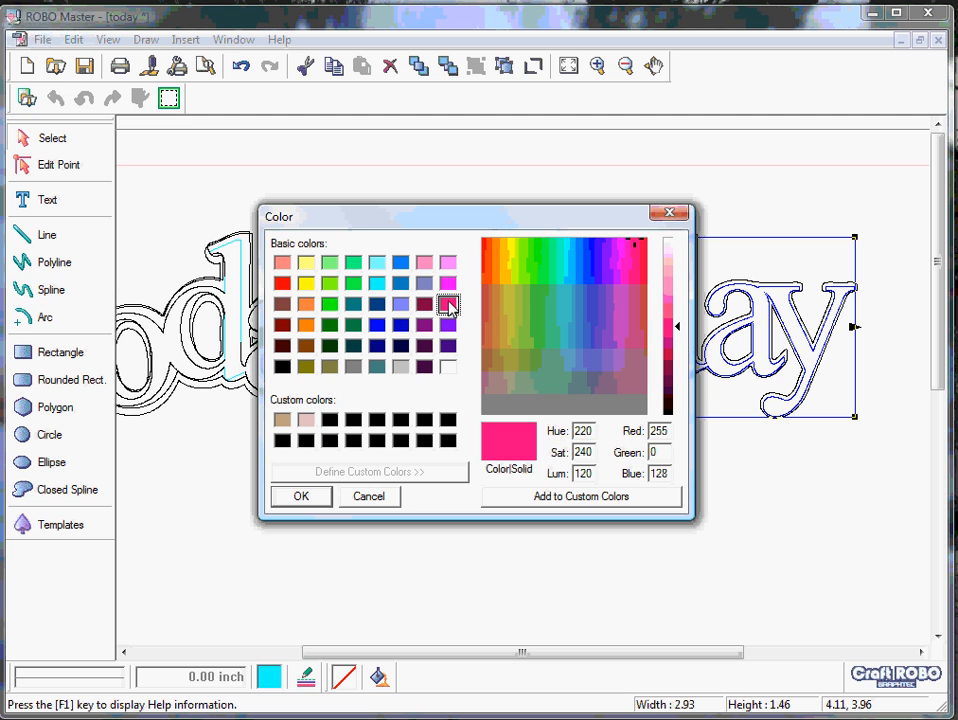
left_click(300, 497)
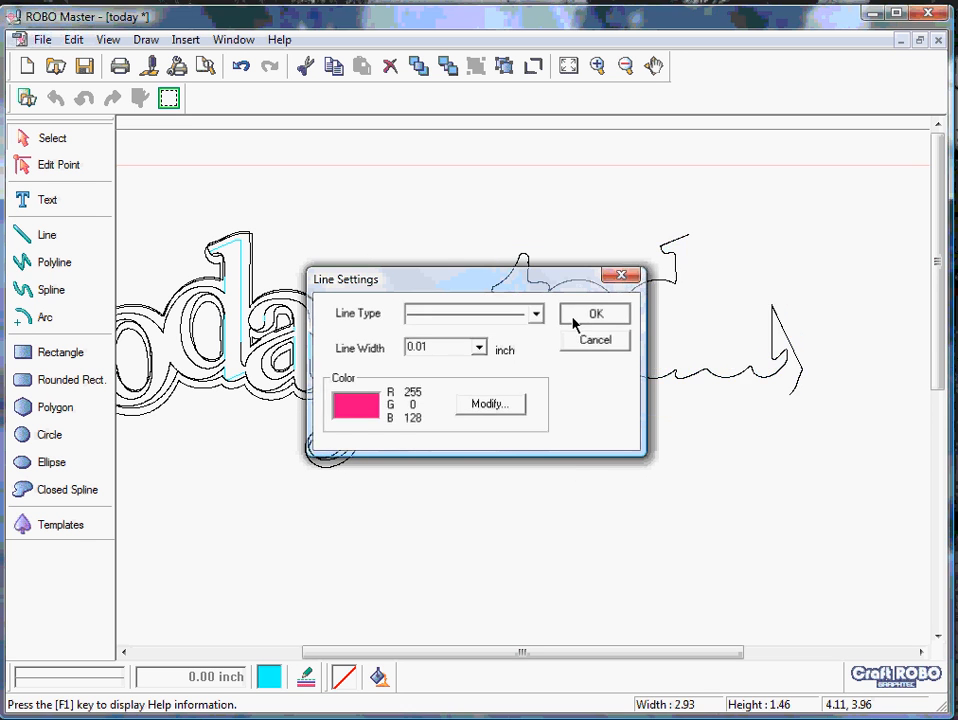
left_click(576, 318)
left_click(578, 472)
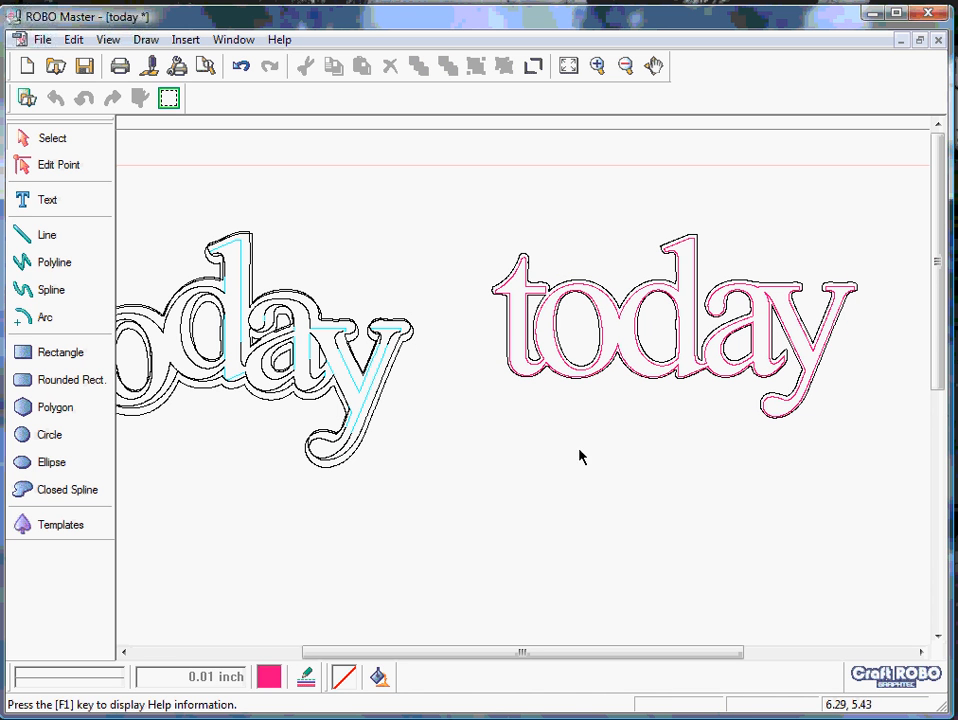
- Nudge the outer "today" outline of the right-hand stack into alignment and set its line color to purple (RGB 128, 0, 255)
left_click(635, 276)
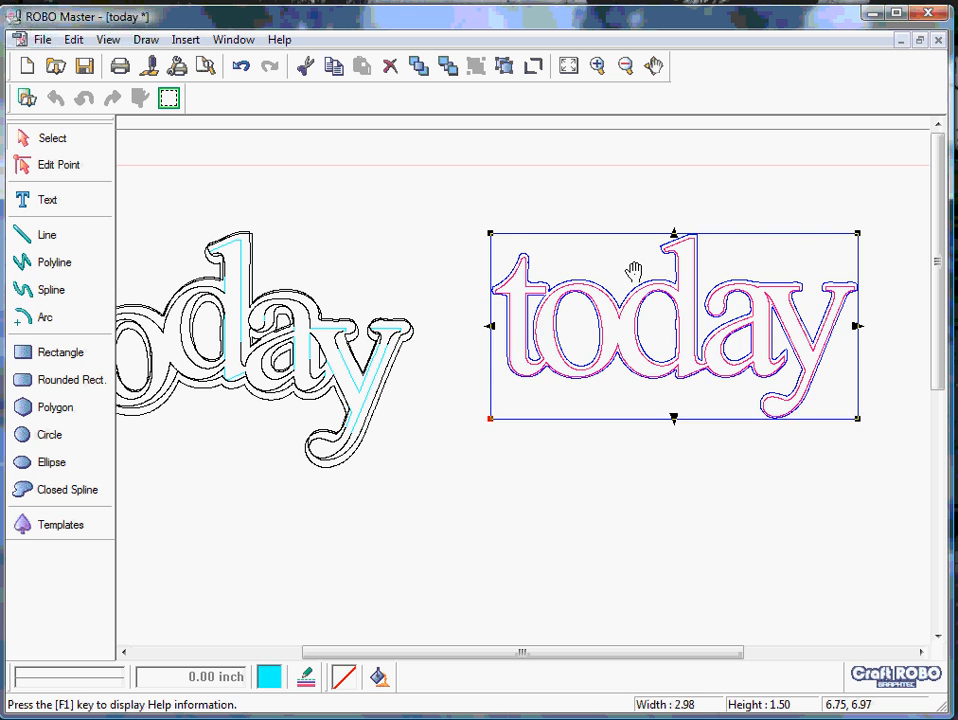
left_click_drag(634, 270, 635, 272)
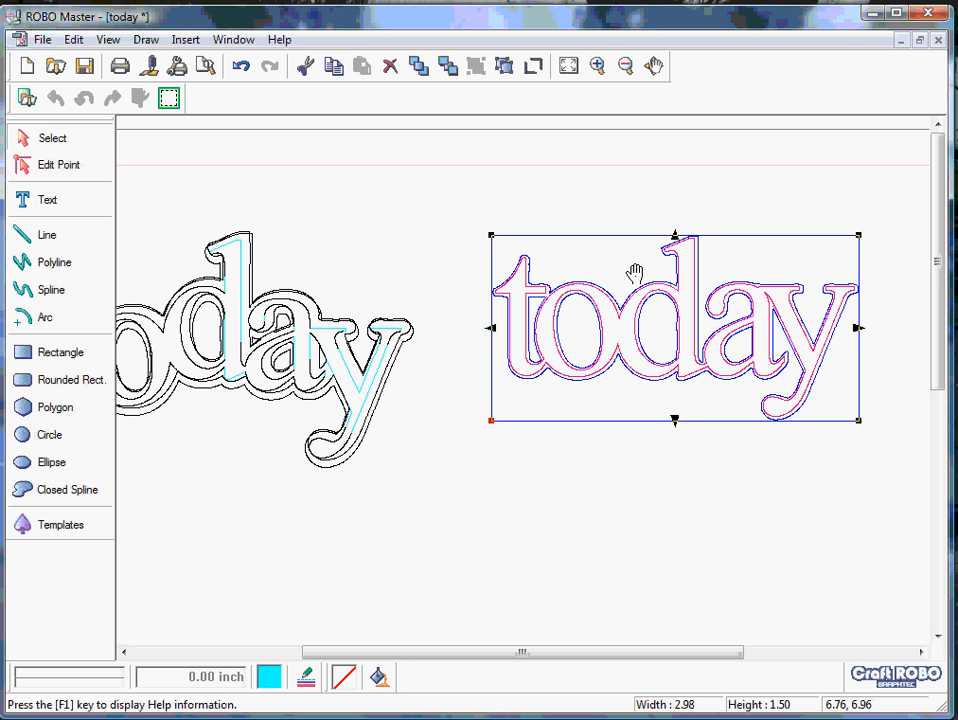
left_click(307, 680)
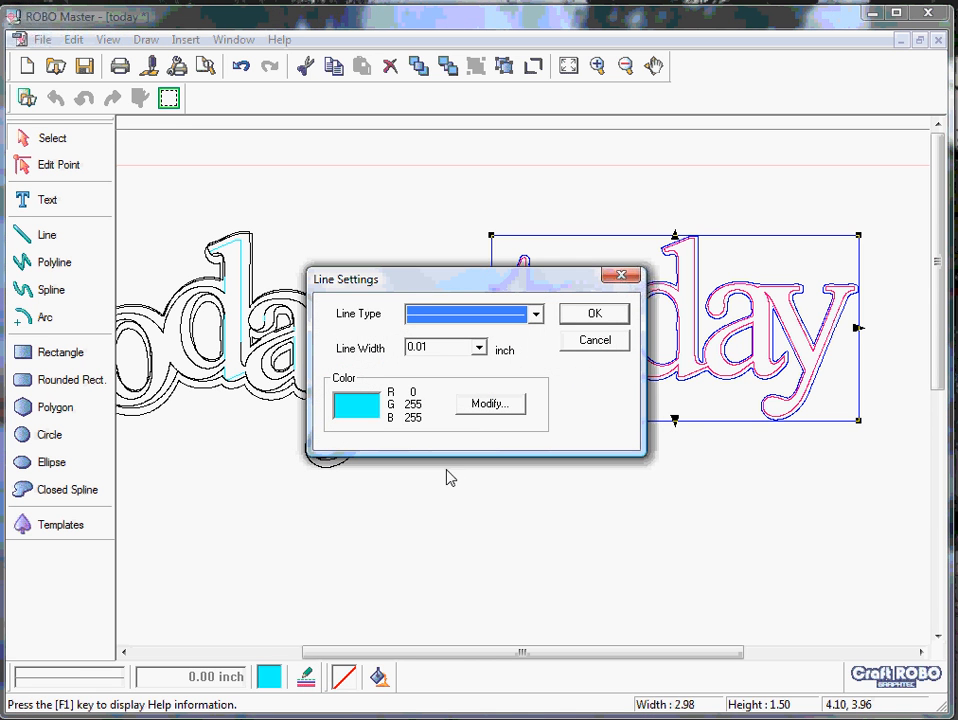
left_click(488, 404)
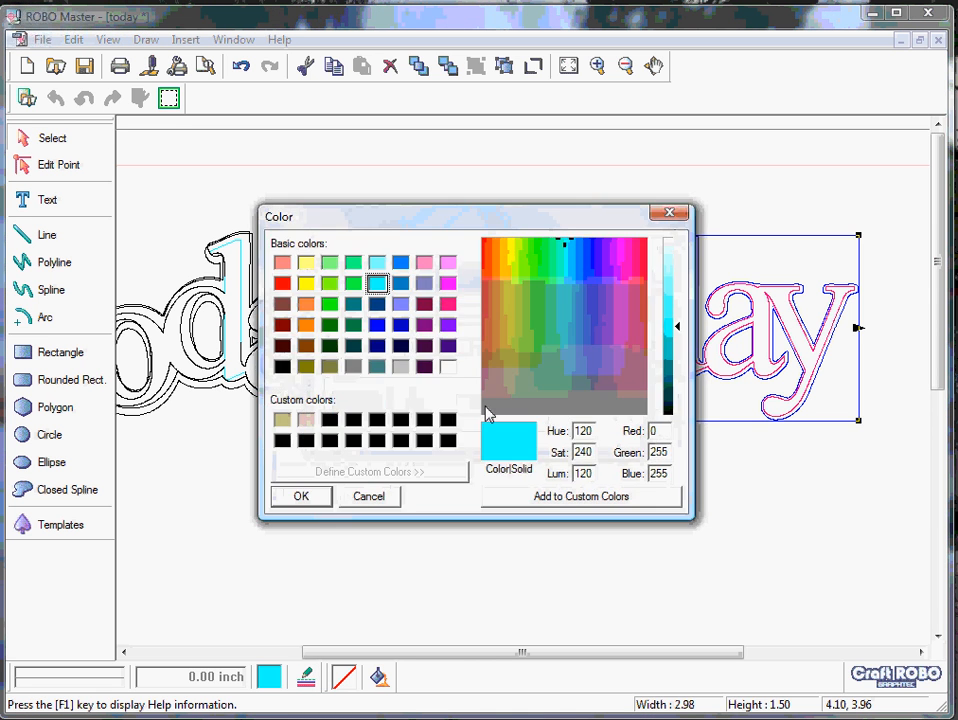
left_click(447, 326)
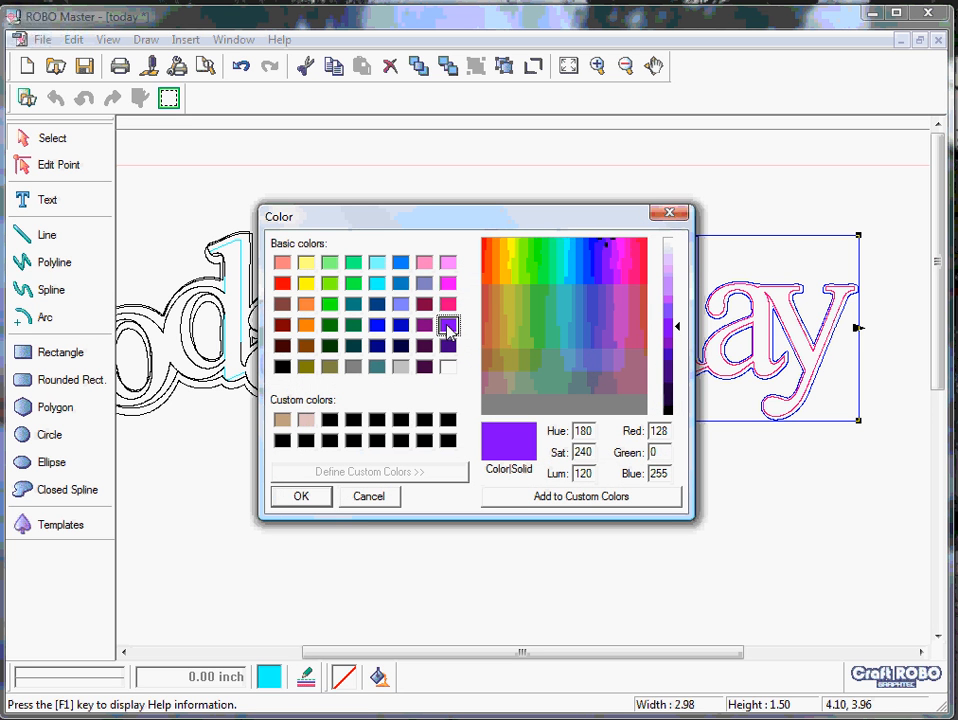
left_click(301, 497)
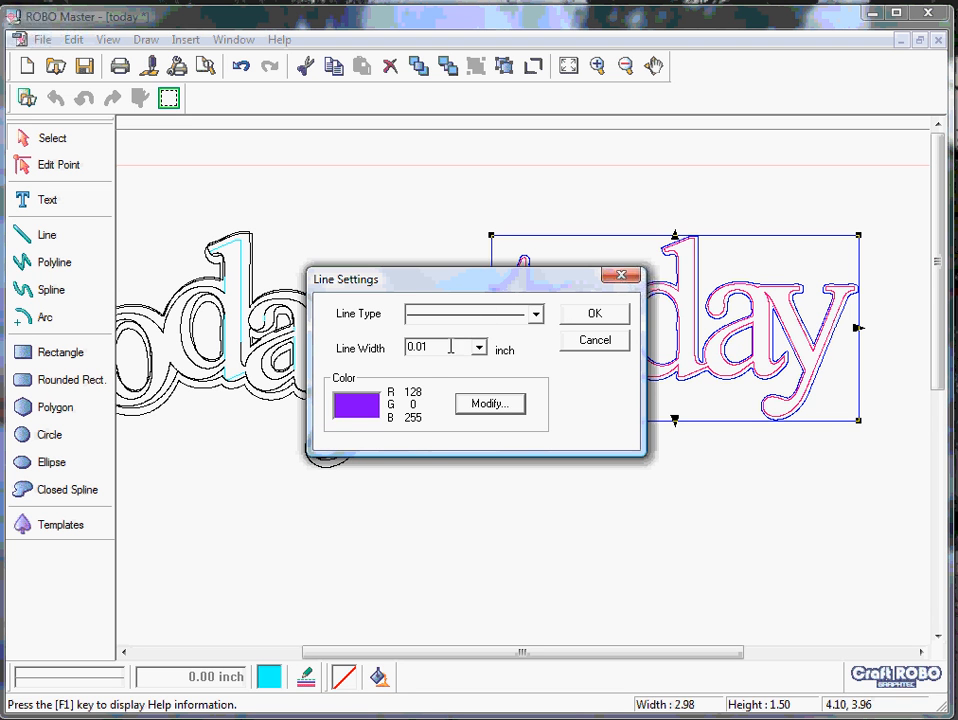
left_click(537, 315)
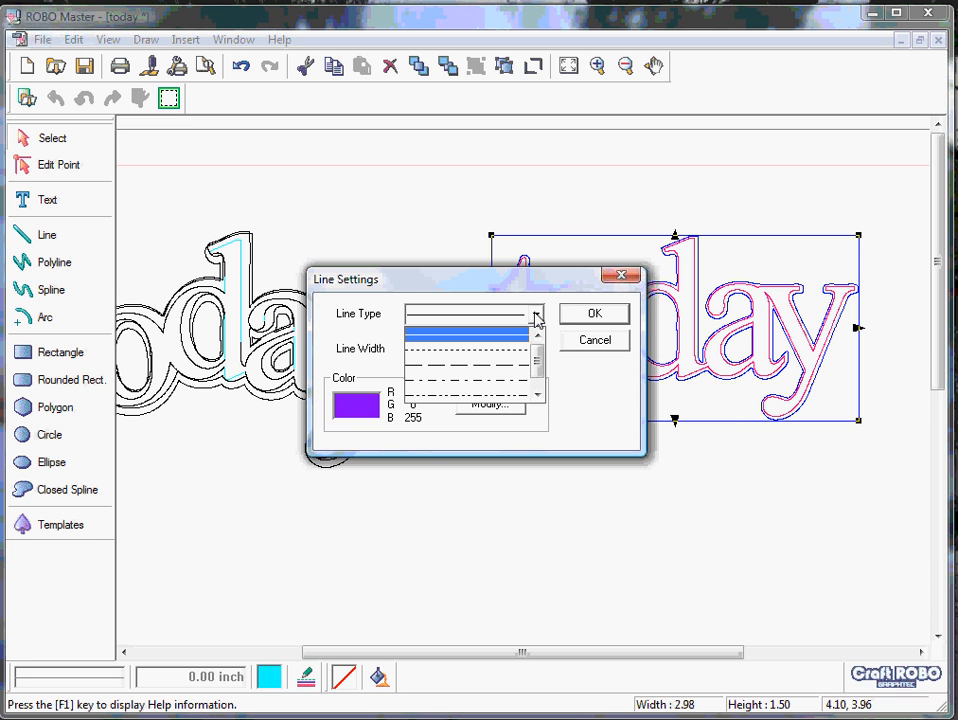
left_click(536, 315)
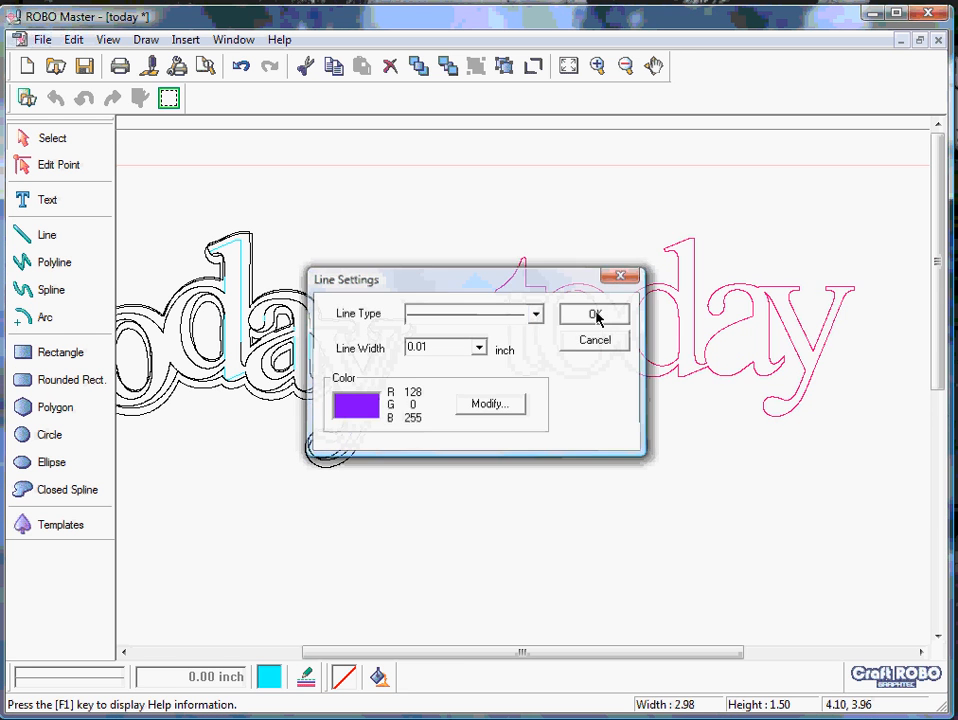
left_click(594, 314)
left_click(536, 503)
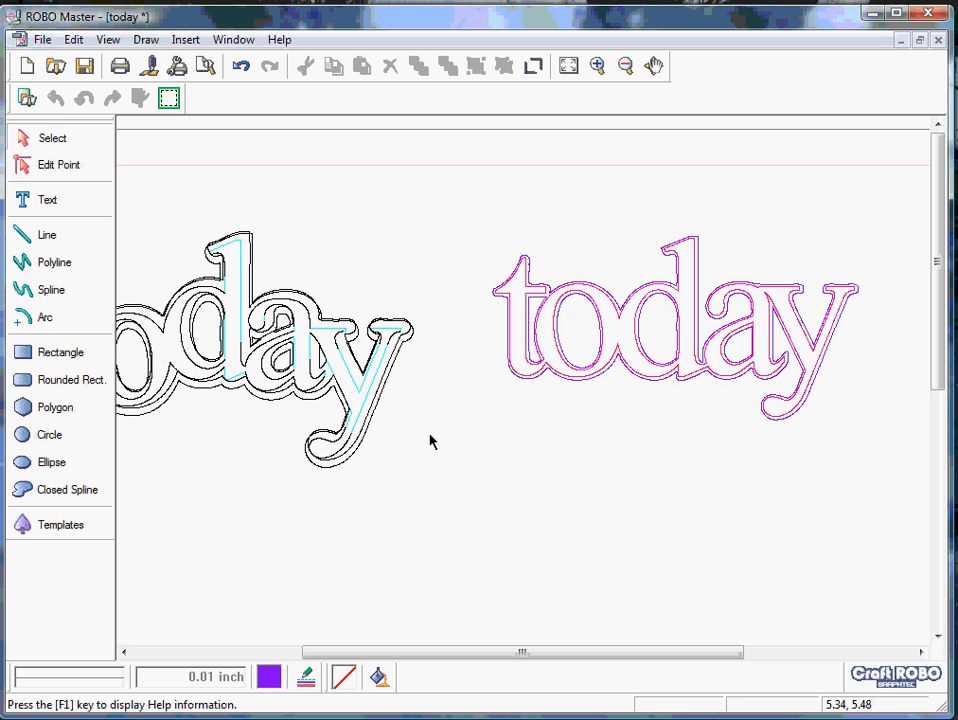
- Nudge the middle "today" outline of the left-hand stack into alignment and set its line color to teal (RGB 0, 128, 128)
left_click(352, 374)
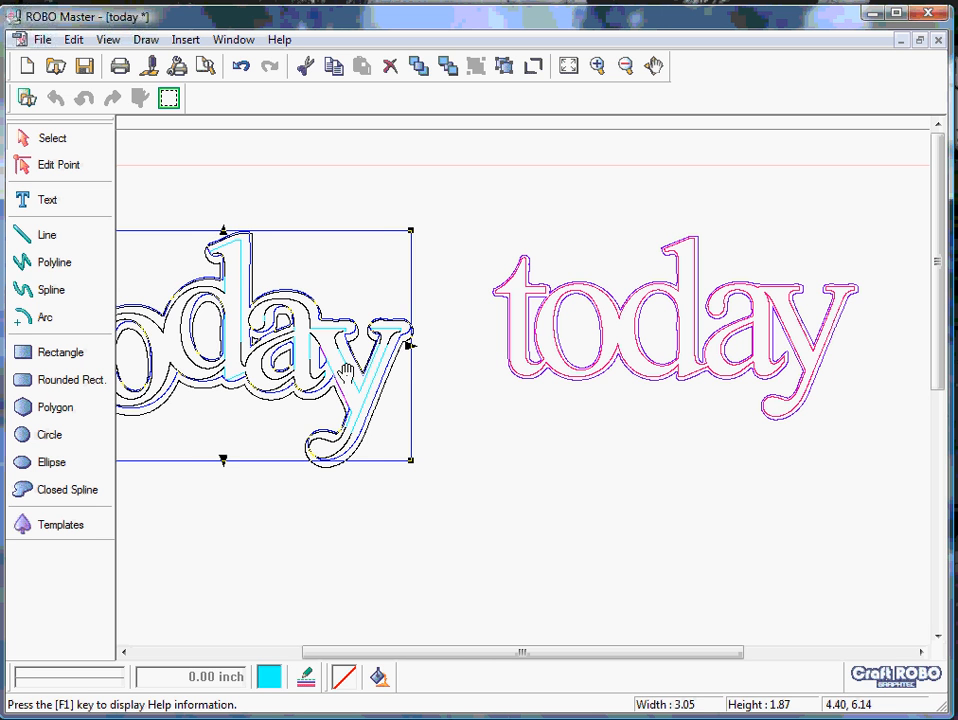
left_click_drag(349, 368, 343, 376)
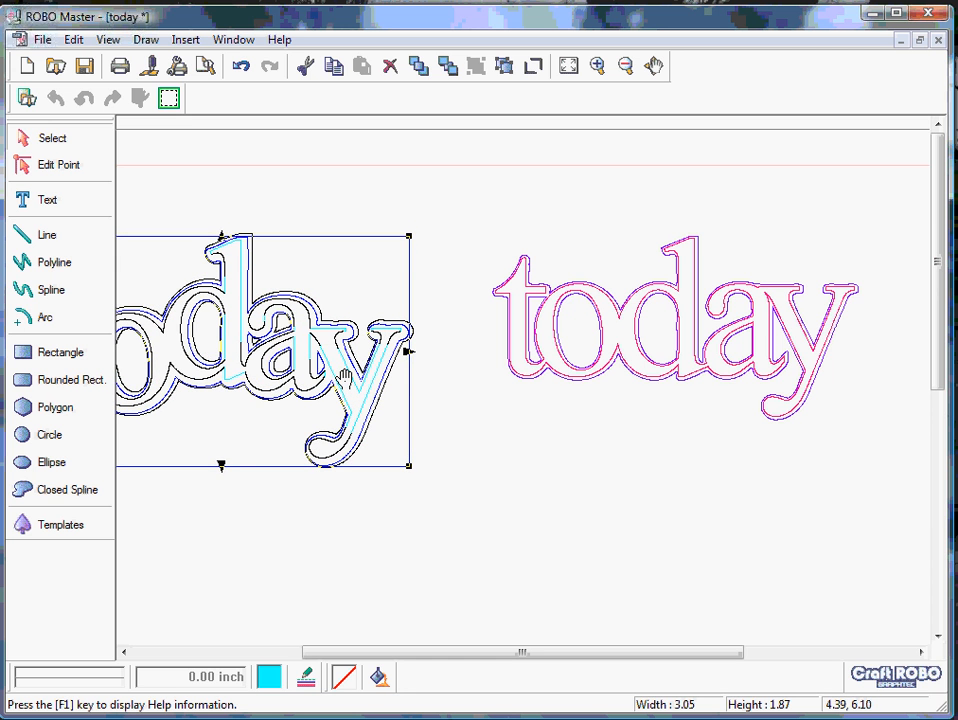
left_click(343, 376)
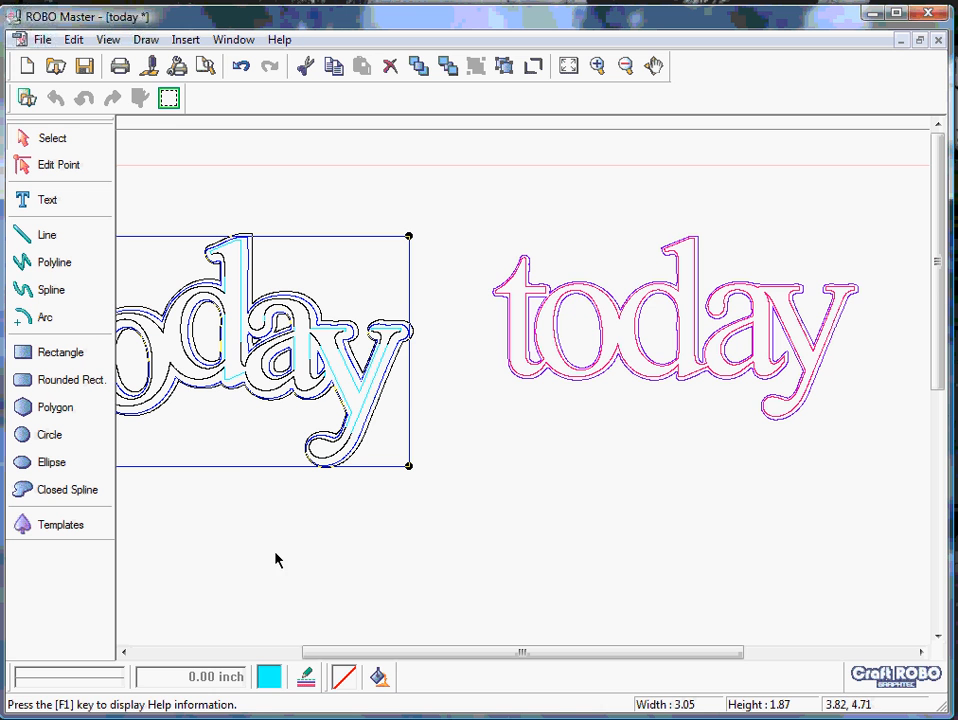
left_click(308, 681)
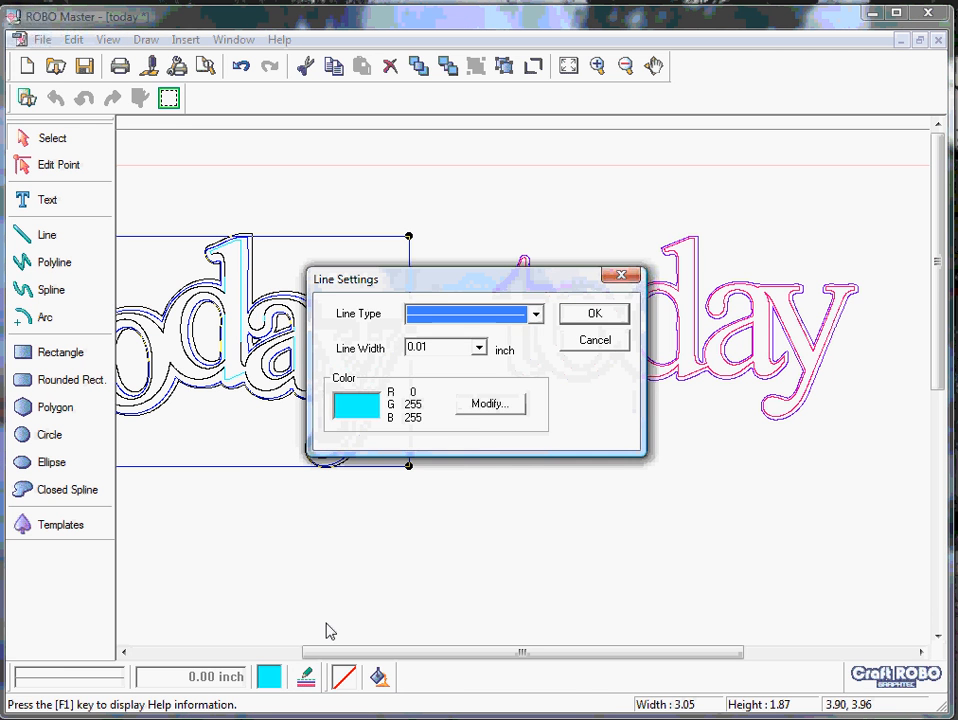
left_click(489, 406)
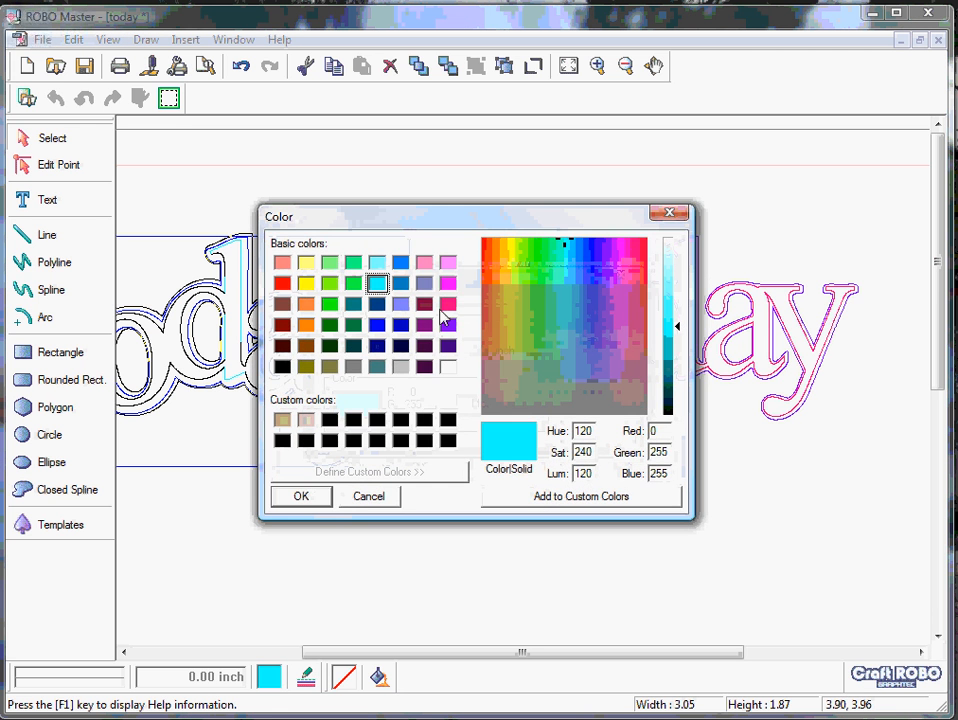
left_click(355, 306)
left_click(320, 503)
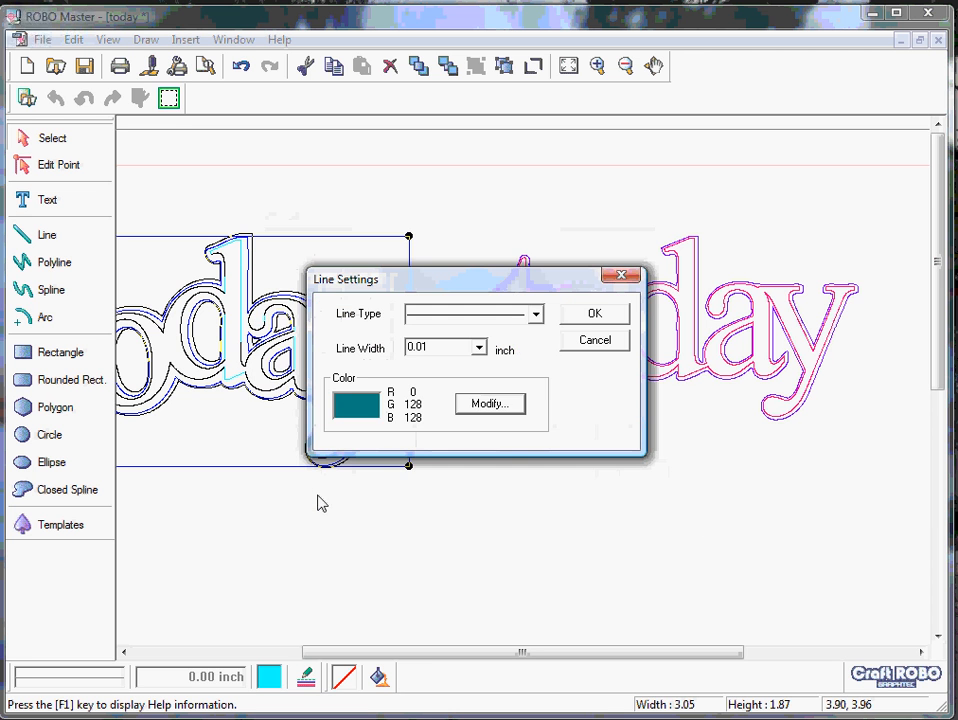
left_click(592, 316)
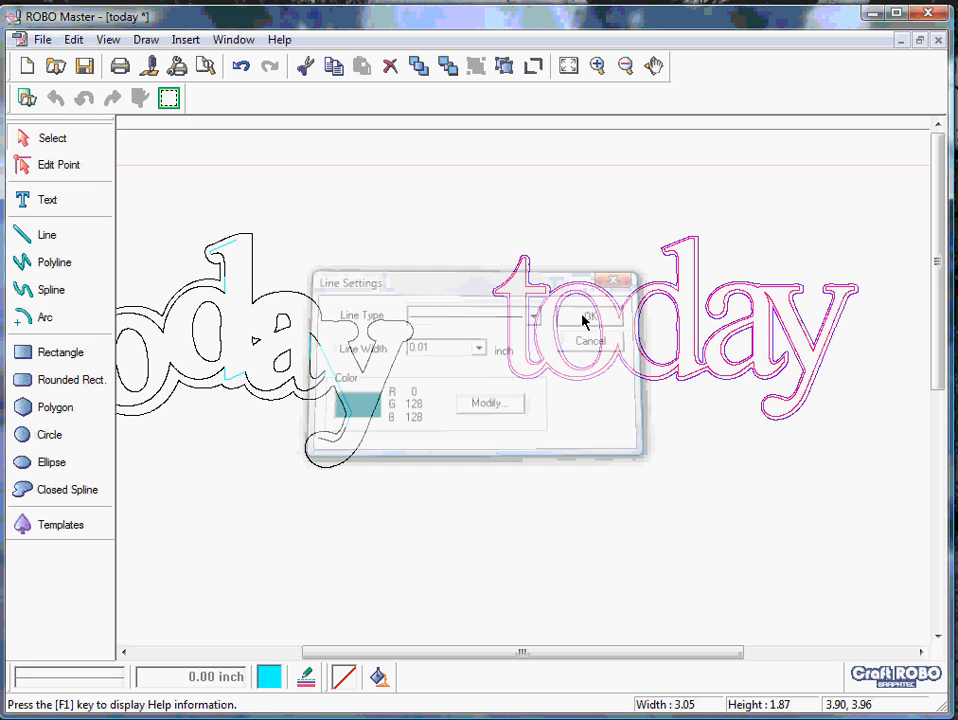
left_click(434, 583)
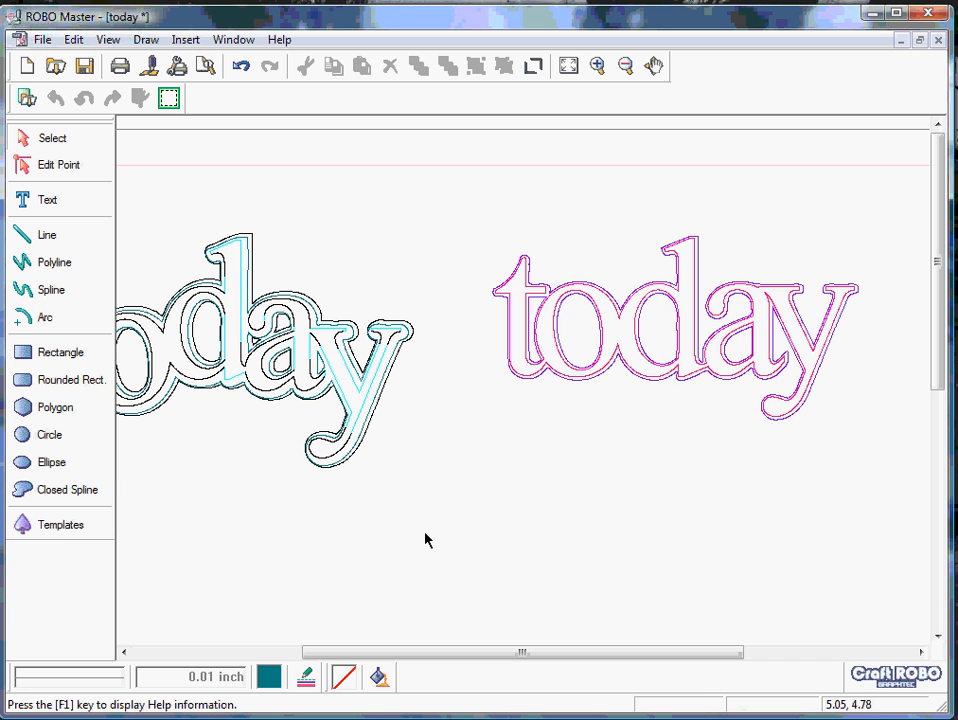
- Set the line color of the outermost "today" outline in the left-hand stack to black (RGB 0, 0, 0)
left_click(379, 404)
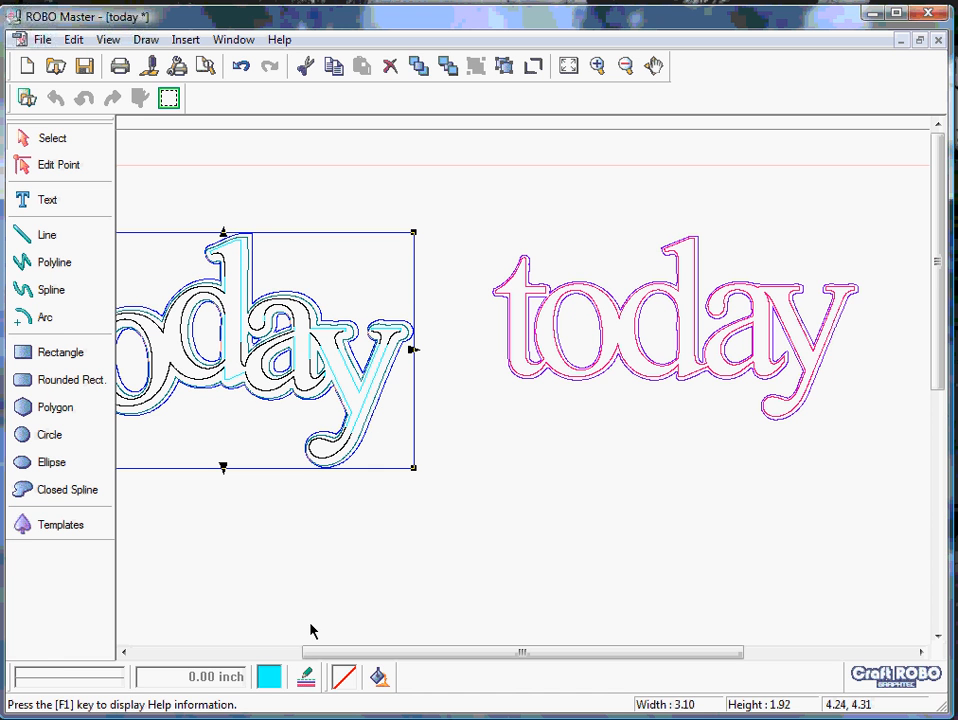
left_click(307, 678)
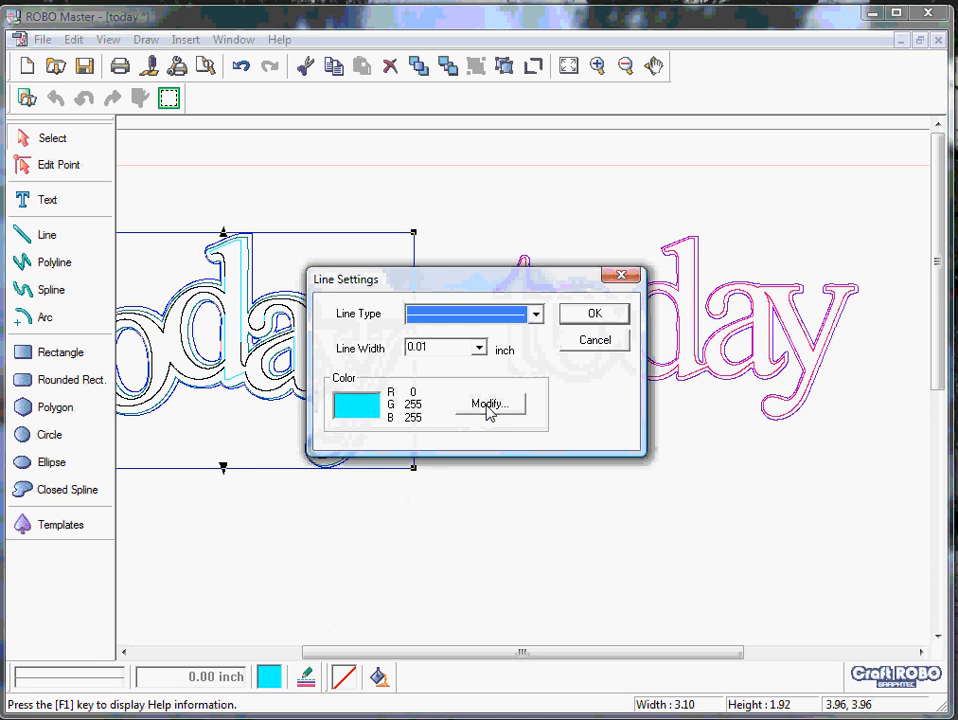
left_click(489, 405)
left_click(282, 367)
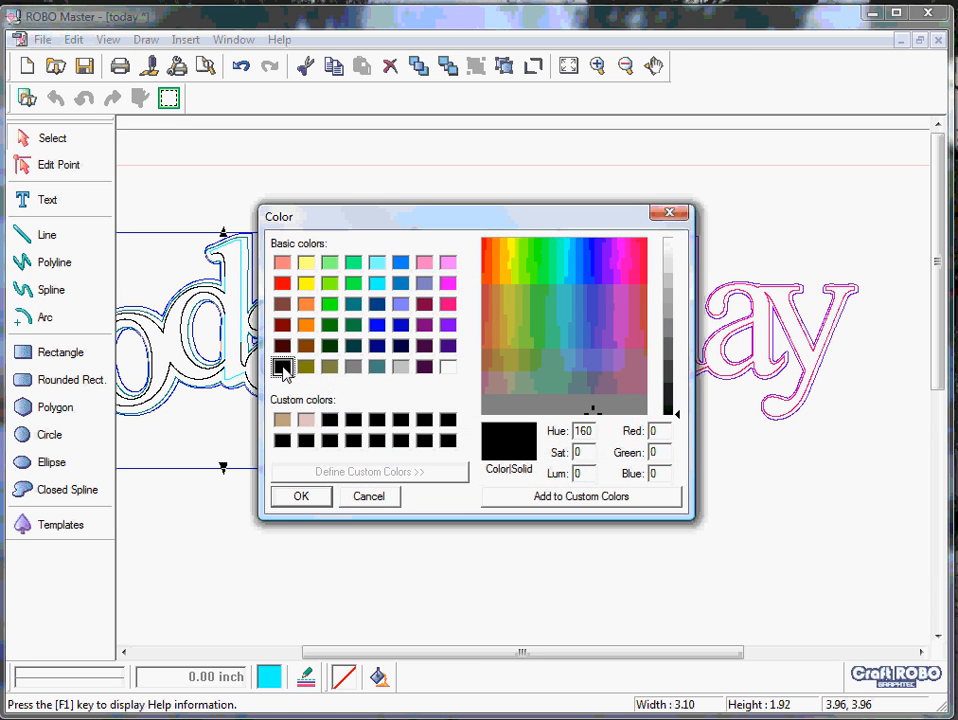
left_click(300, 496)
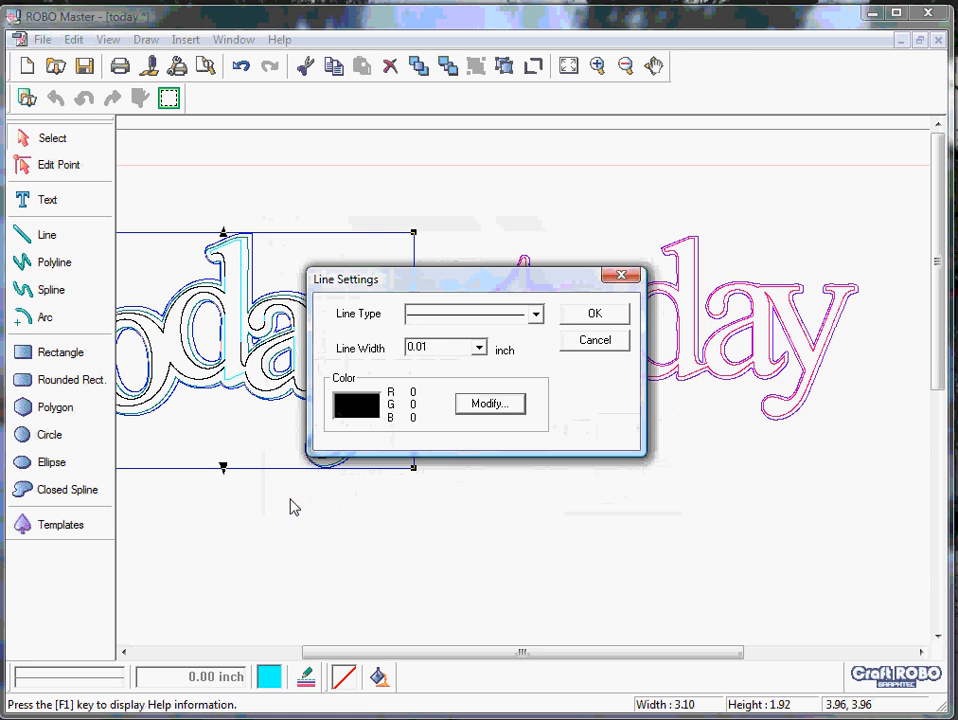
left_click(590, 316)
left_click(588, 317)
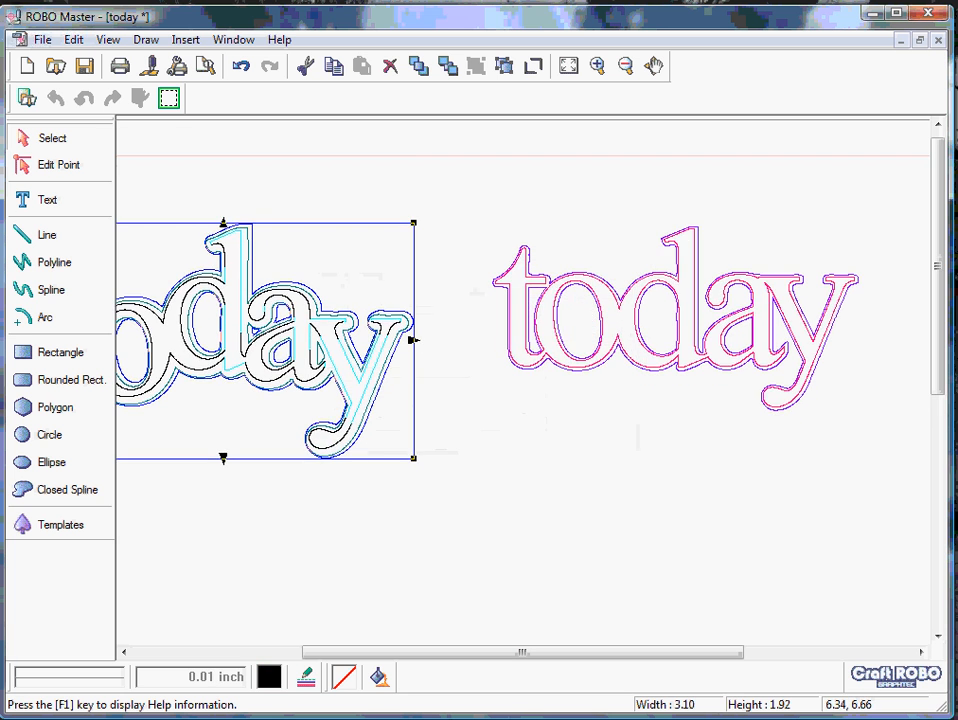
left_click(545, 367)
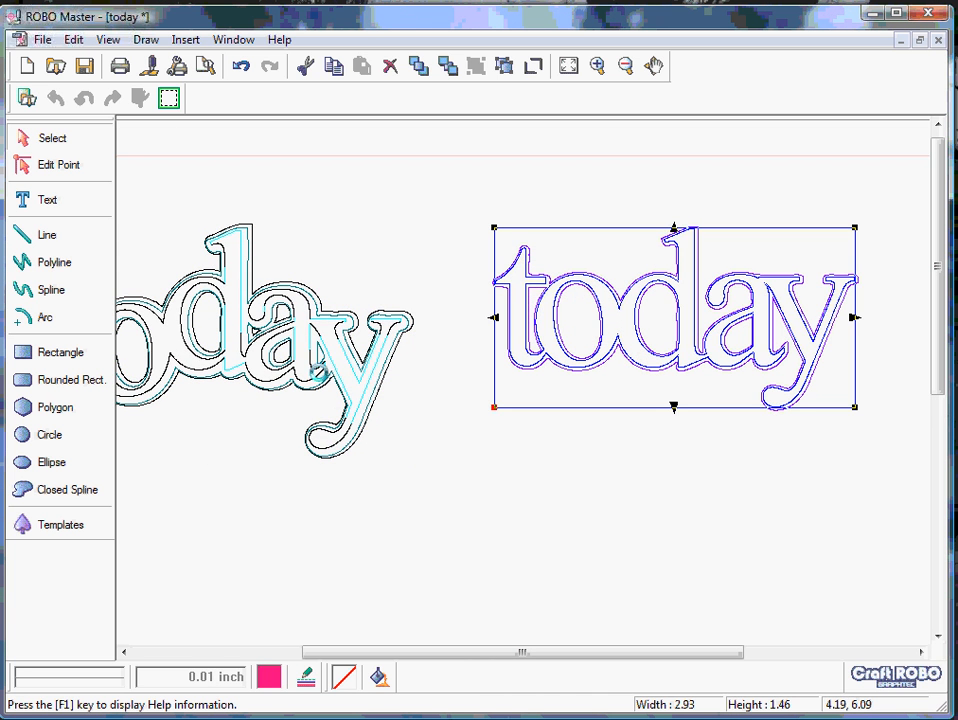
- Nudge the innermost "today" of the left-hand stack to sit centred and set its line color to red (RGB 255, 0, 0)
left_click(316, 370)
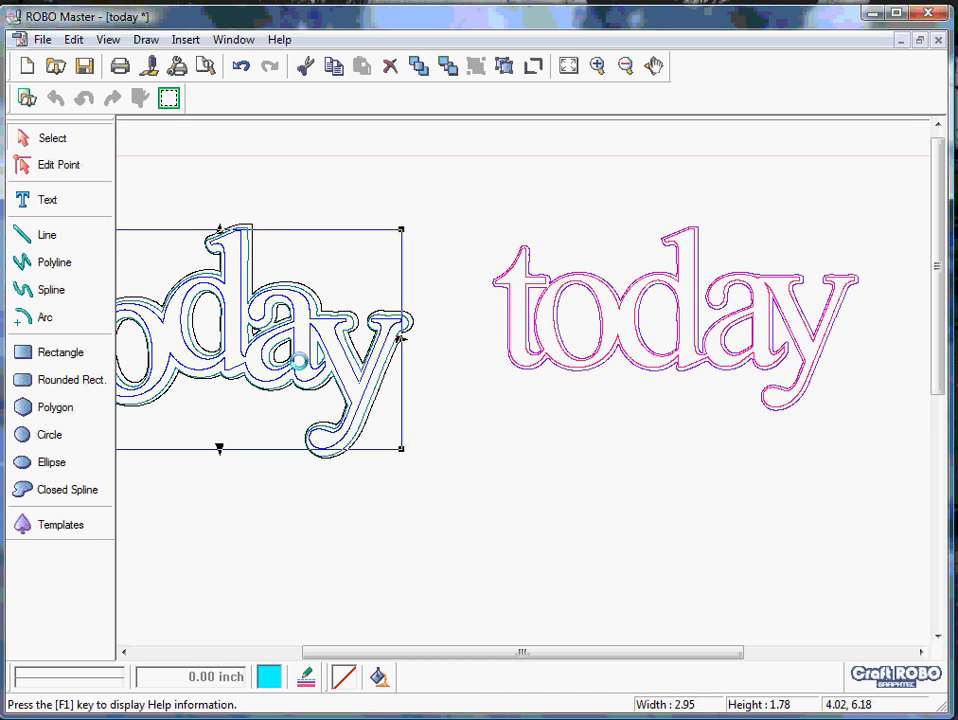
left_click_drag(300, 362, 301, 364)
left_click(307, 679)
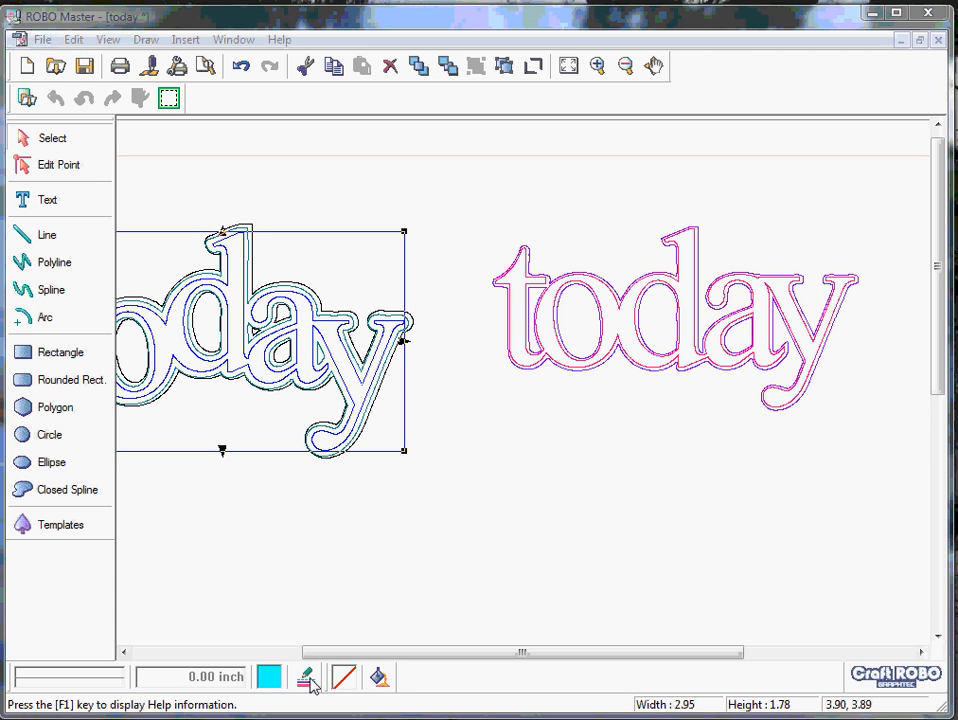
left_click(490, 404)
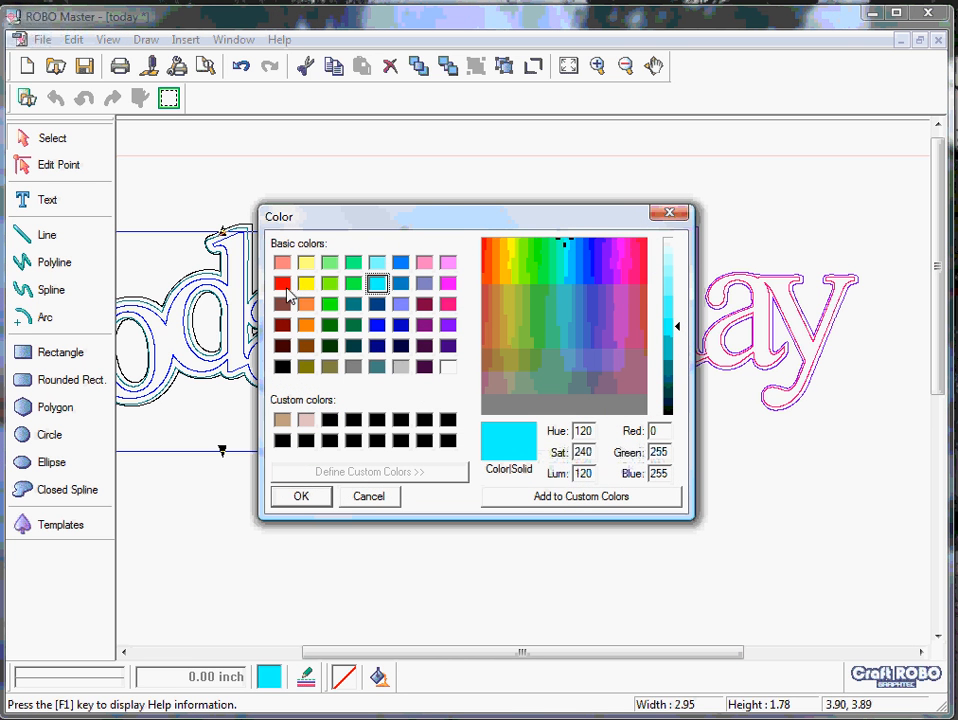
left_click(283, 285)
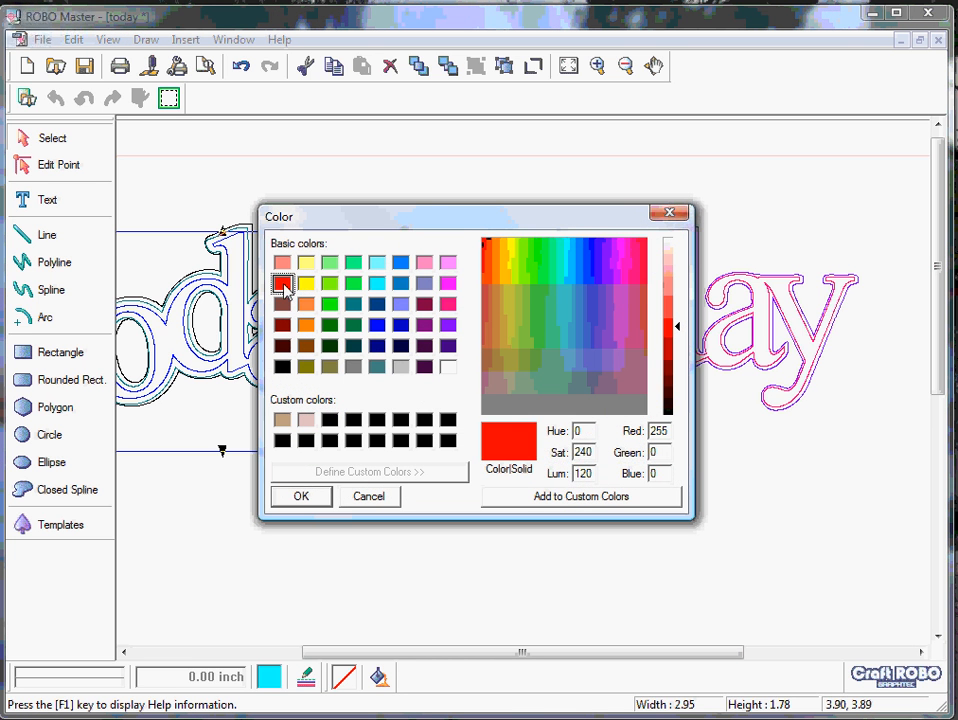
left_click(301, 498)
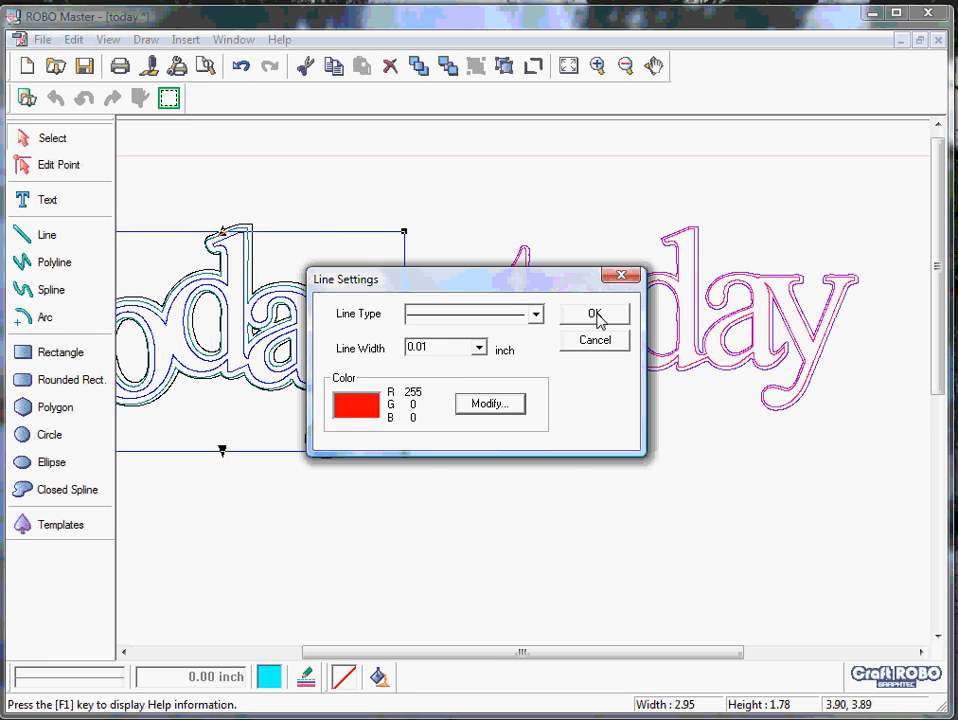
left_click(594, 315)
left_click(464, 470)
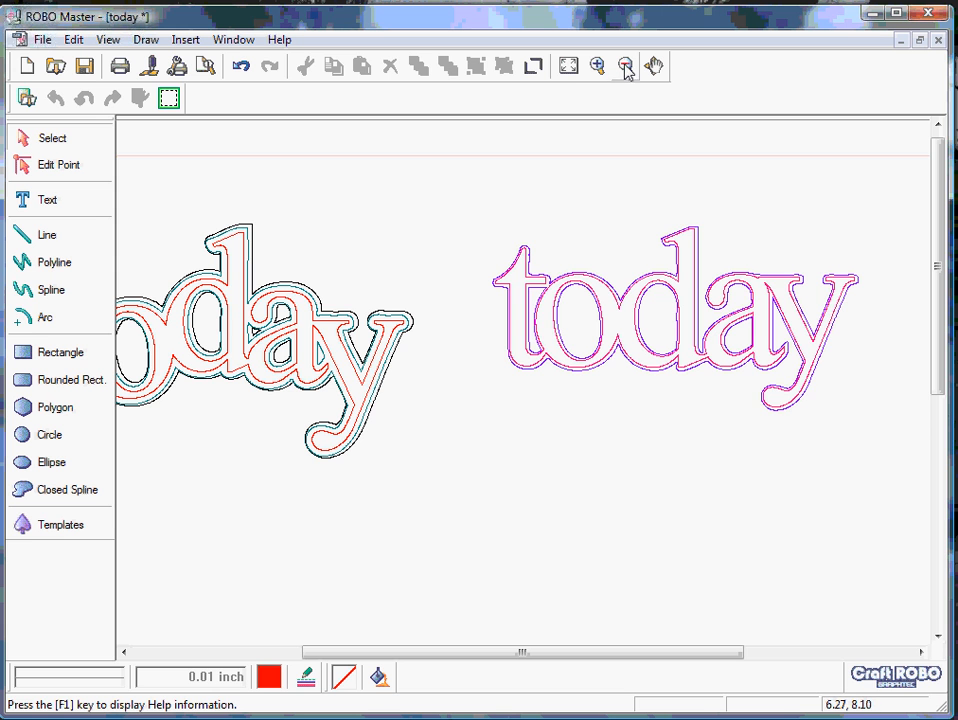
- Save the document as a GSD file named "today" in the My Cutter Files folder
left_click(568, 70)
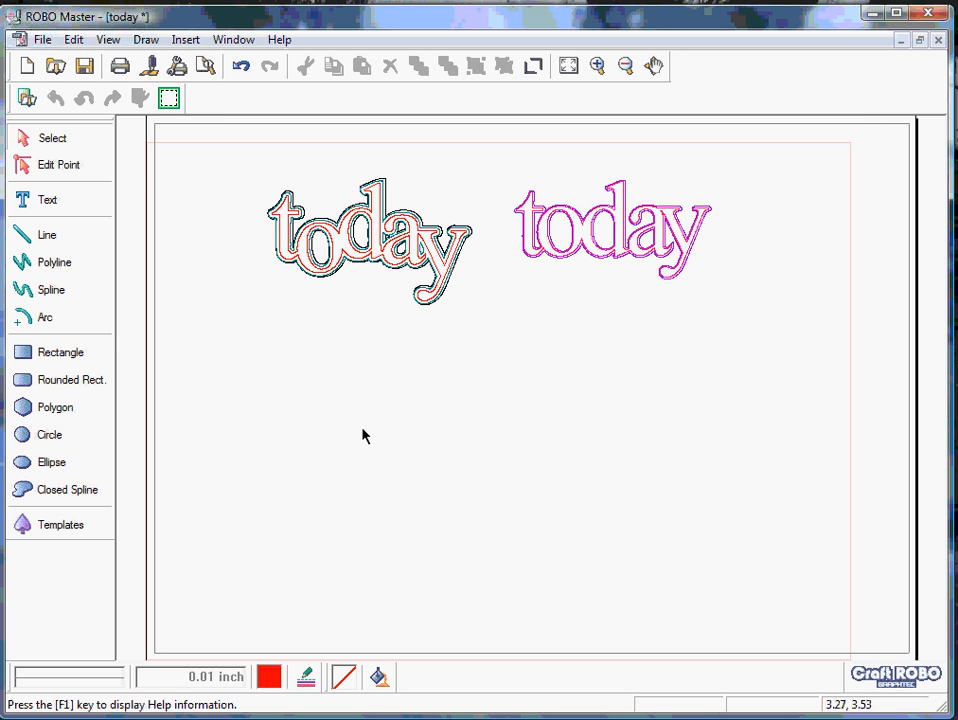
left_click(86, 70)
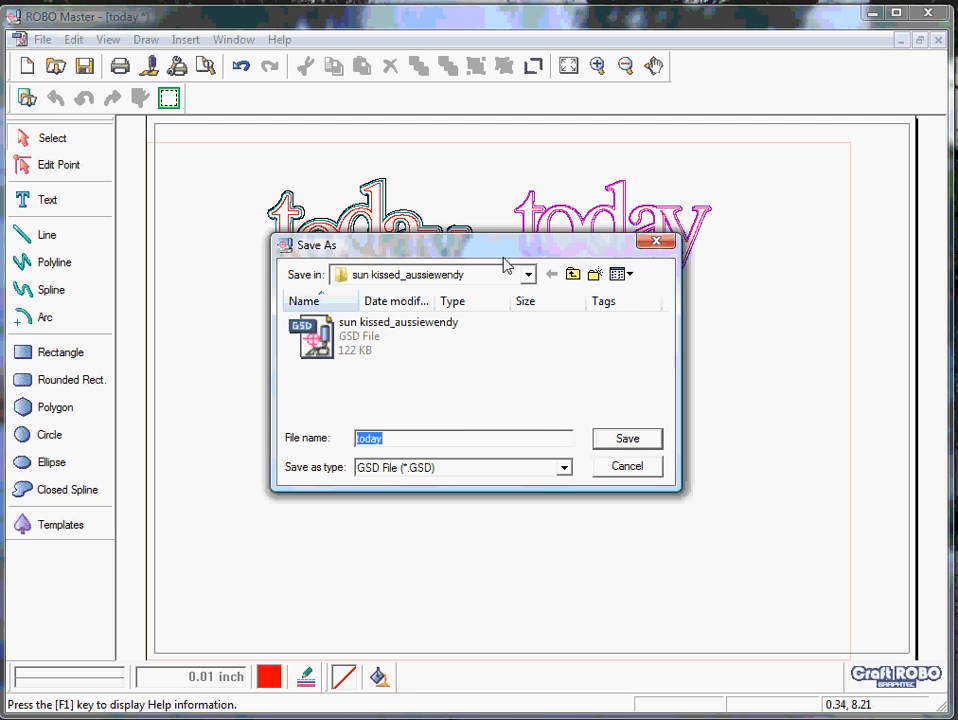
left_click(573, 278)
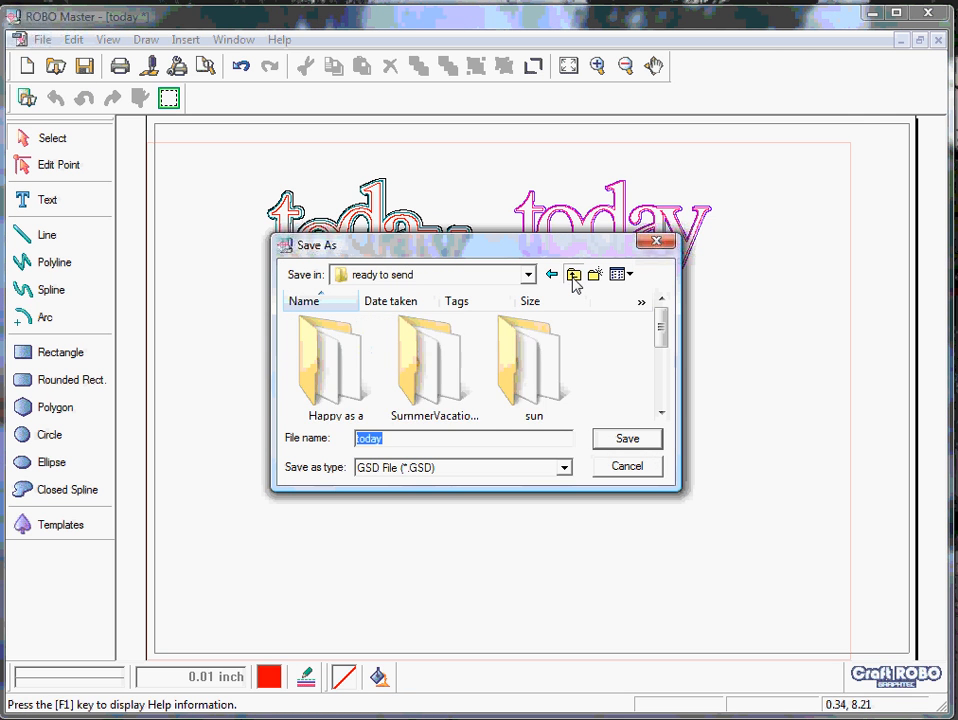
left_click(573, 278)
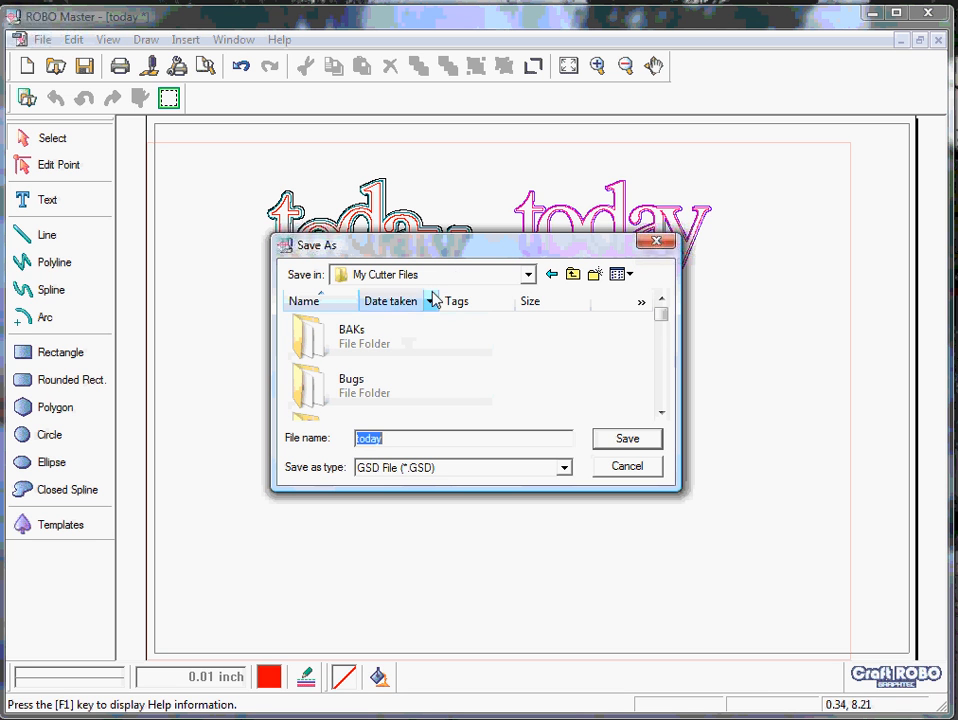
left_click(634, 442)
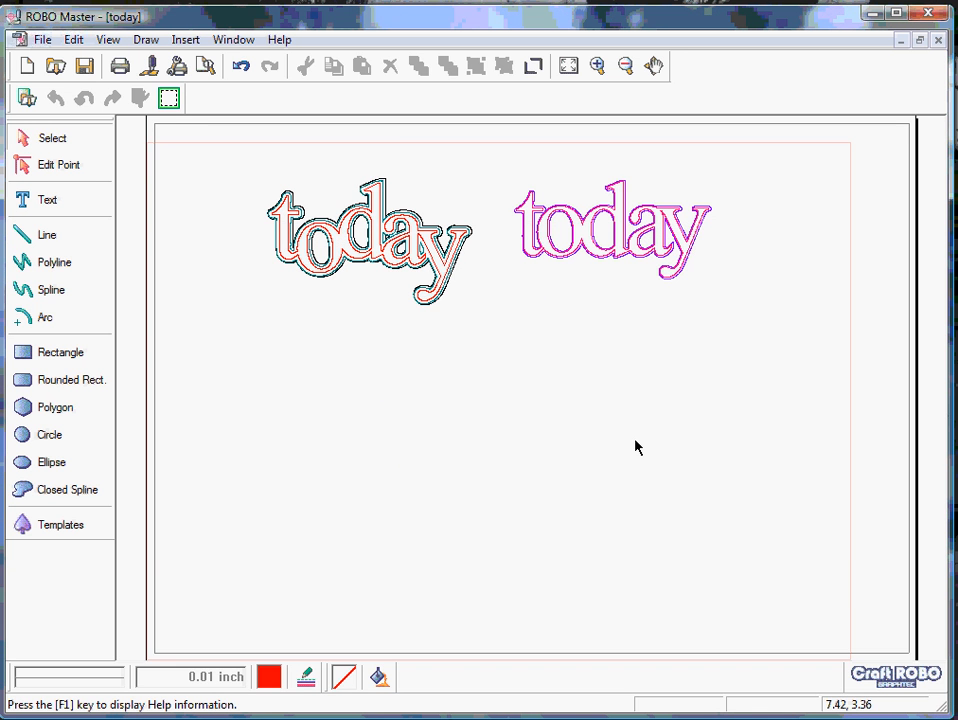